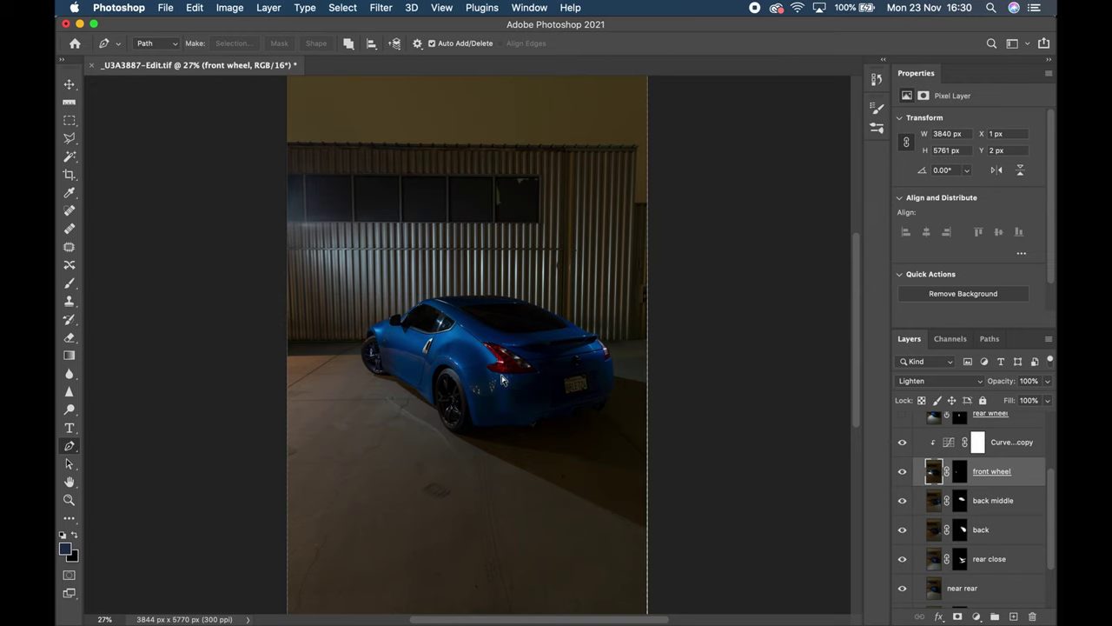
Compare the front wheel with and without the Curves 1 copy adjustment.
scroll(476, 372, "left", 5)
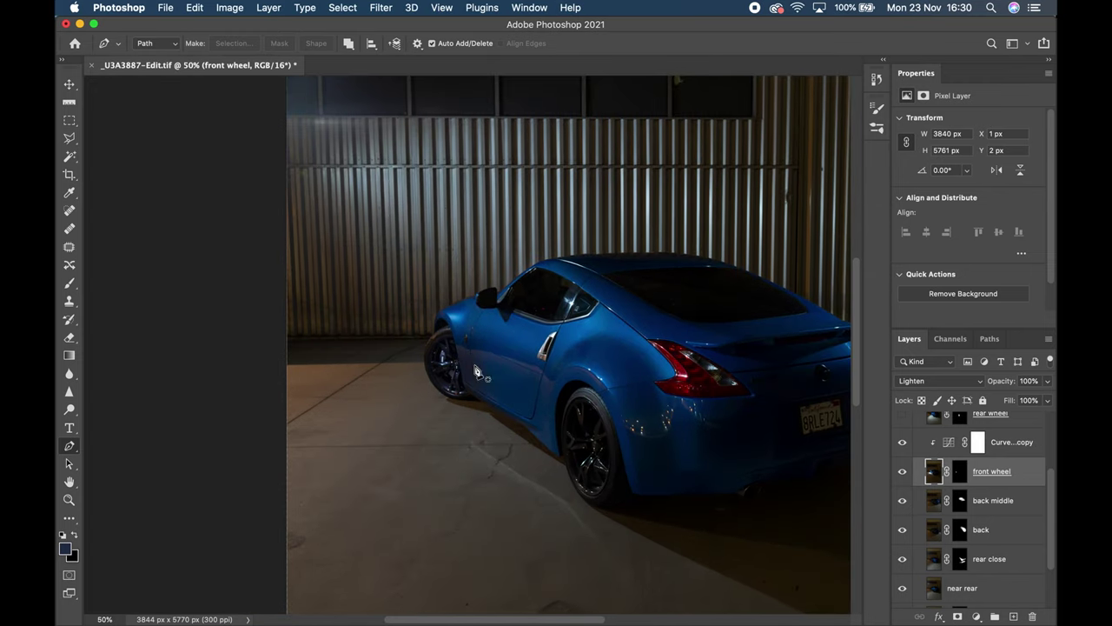
key("super+equal")
key("super+equal")
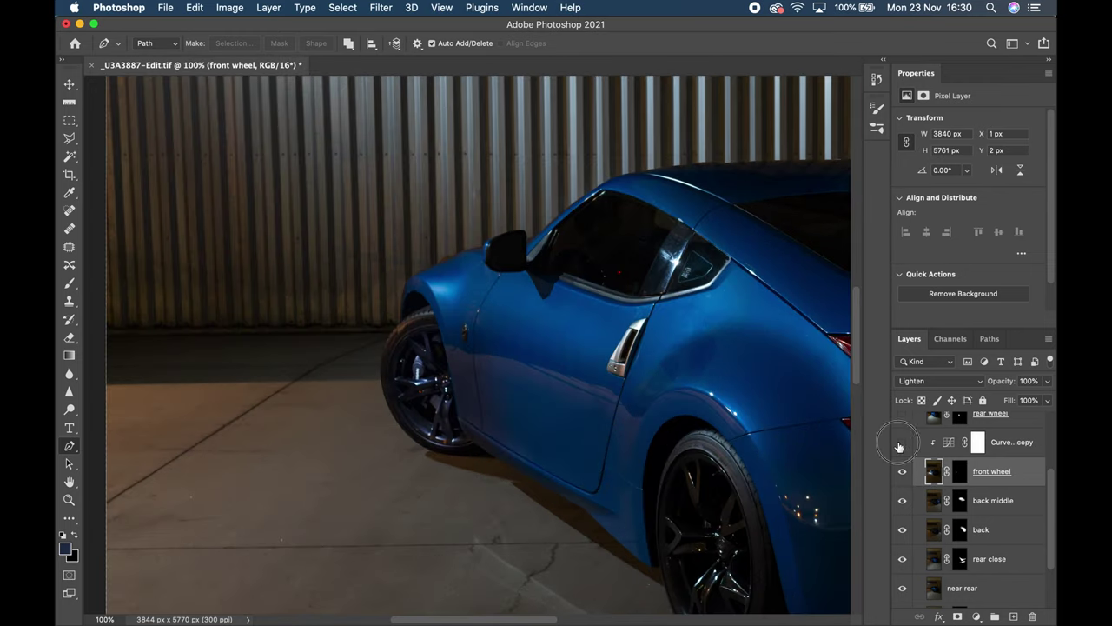
left_click(900, 445)
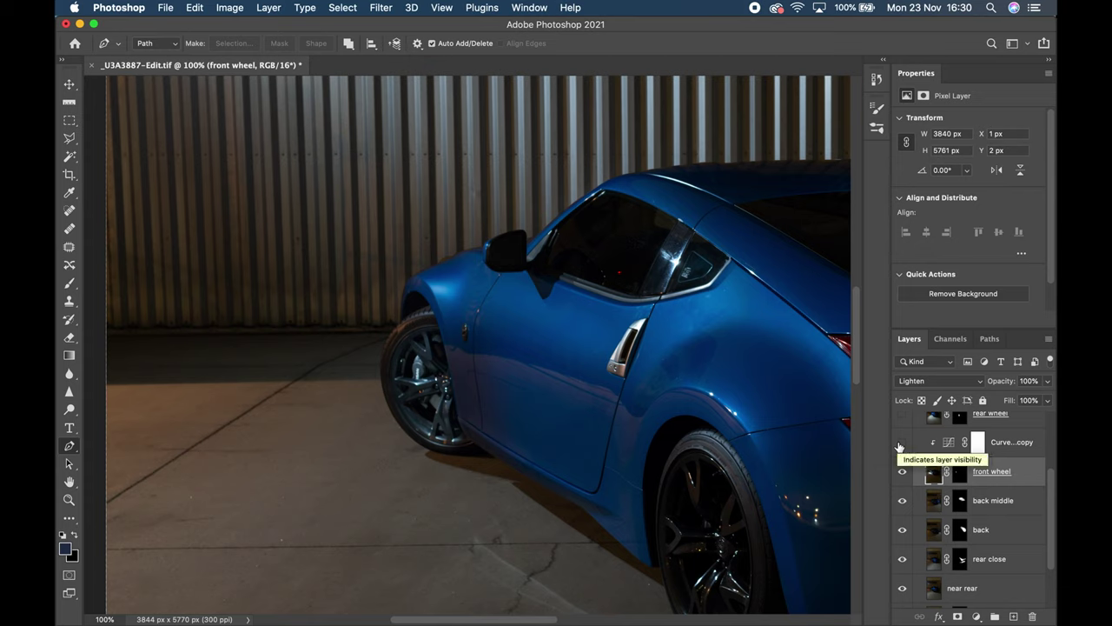
left_click(900, 444)
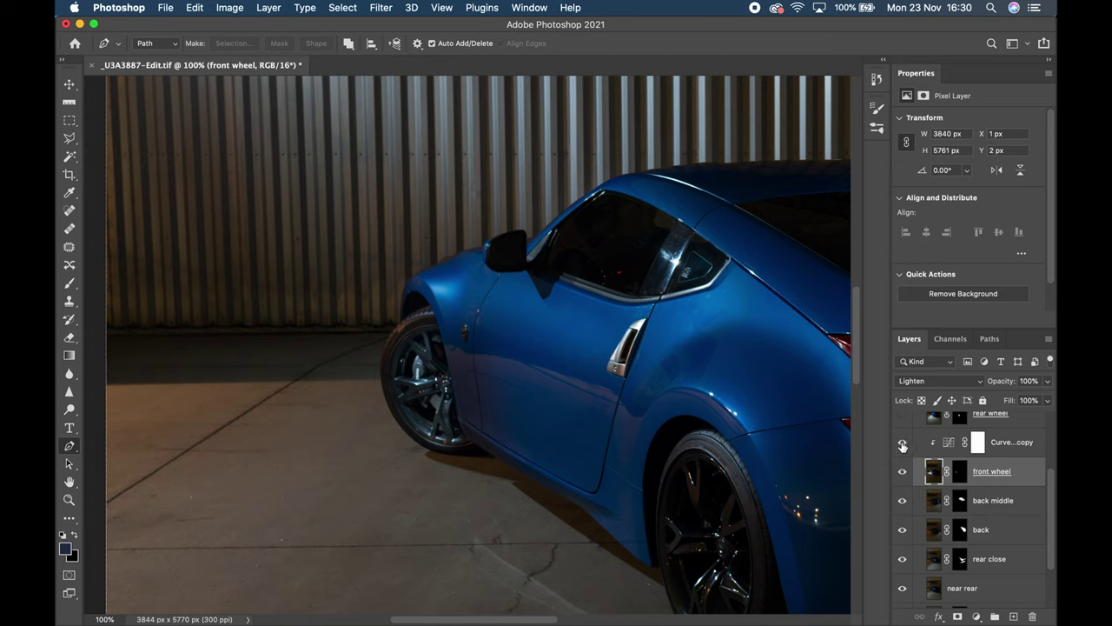
View the Green channel curve of the Curves 1 copy adjustment above the front wheel layer.
left_click(978, 442)
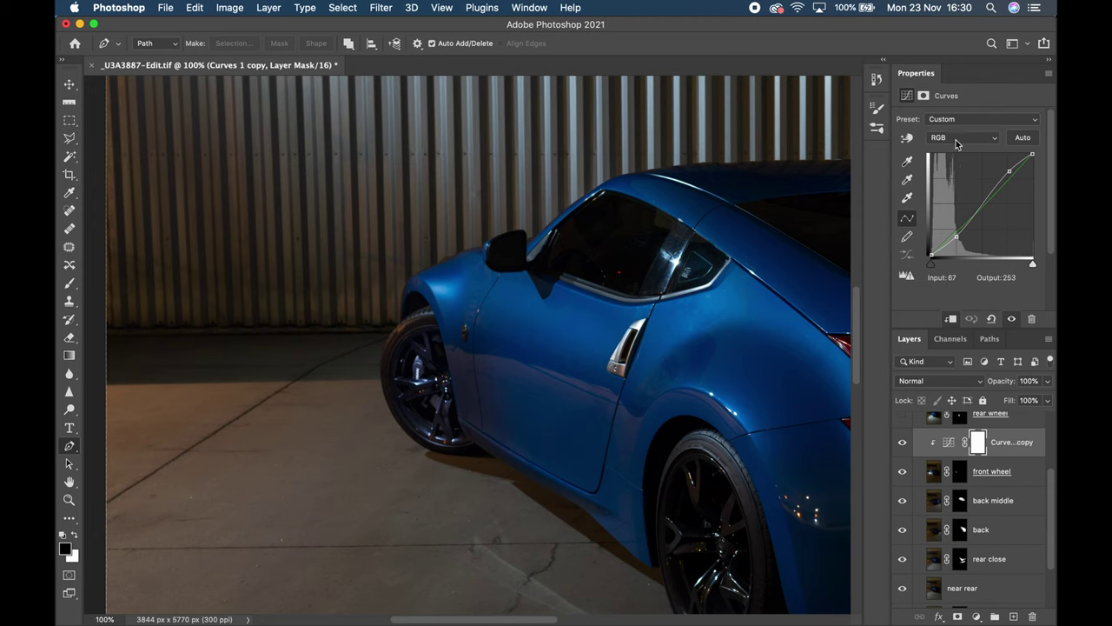
left_click(956, 137)
left_click(958, 157)
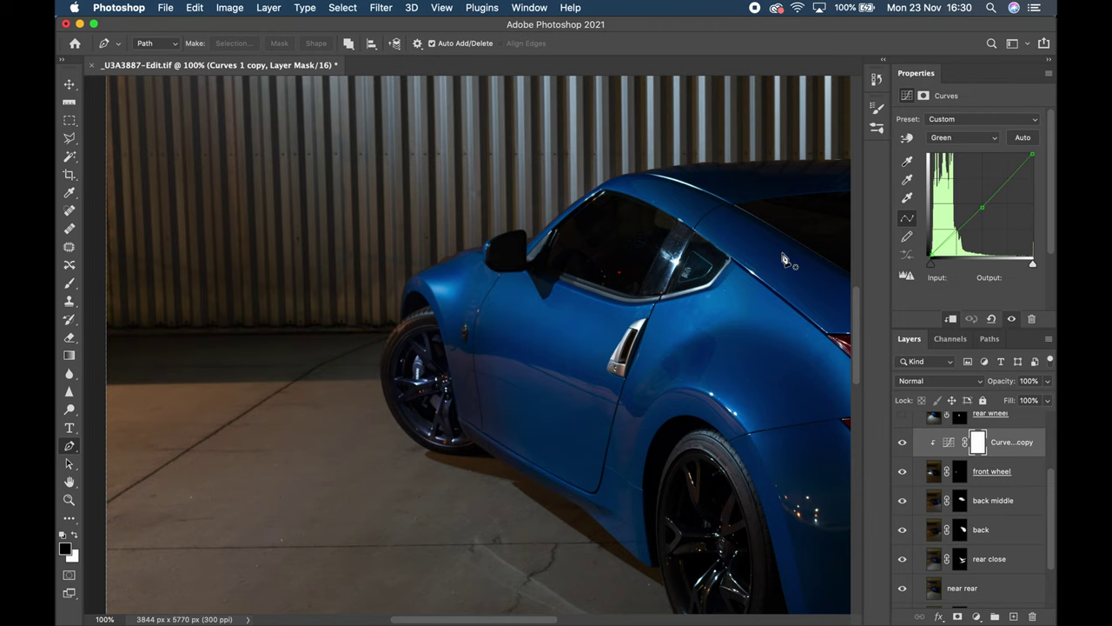
Make the rear wheel layer visible and view its layer mask on its own before returning to the image.
key("super+minus")
scroll(934, 465, "up", 2)
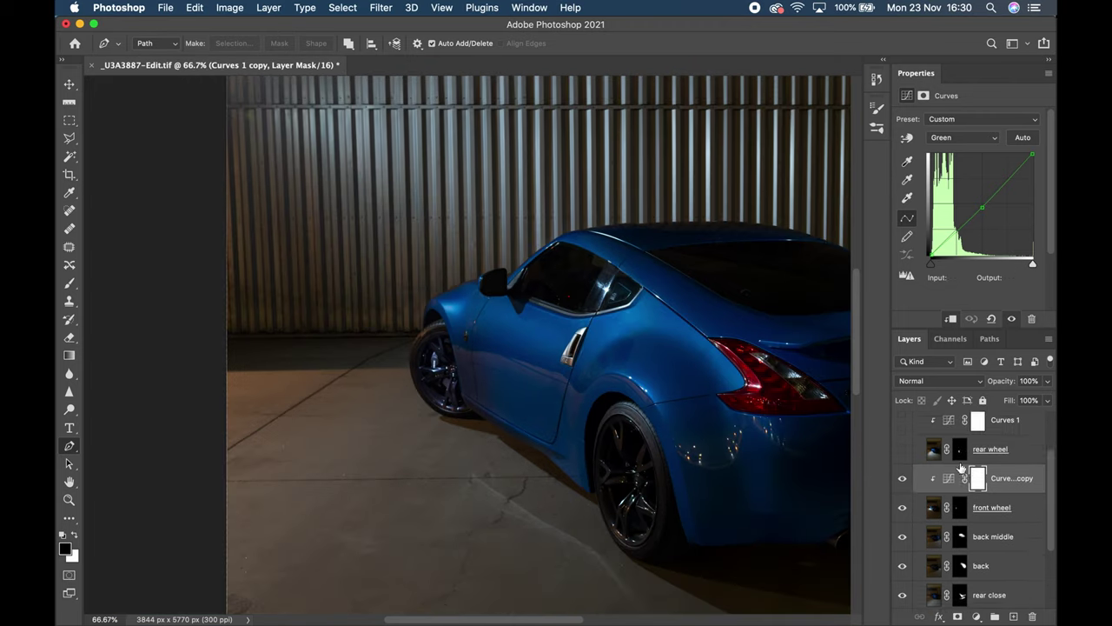
left_click(901, 461)
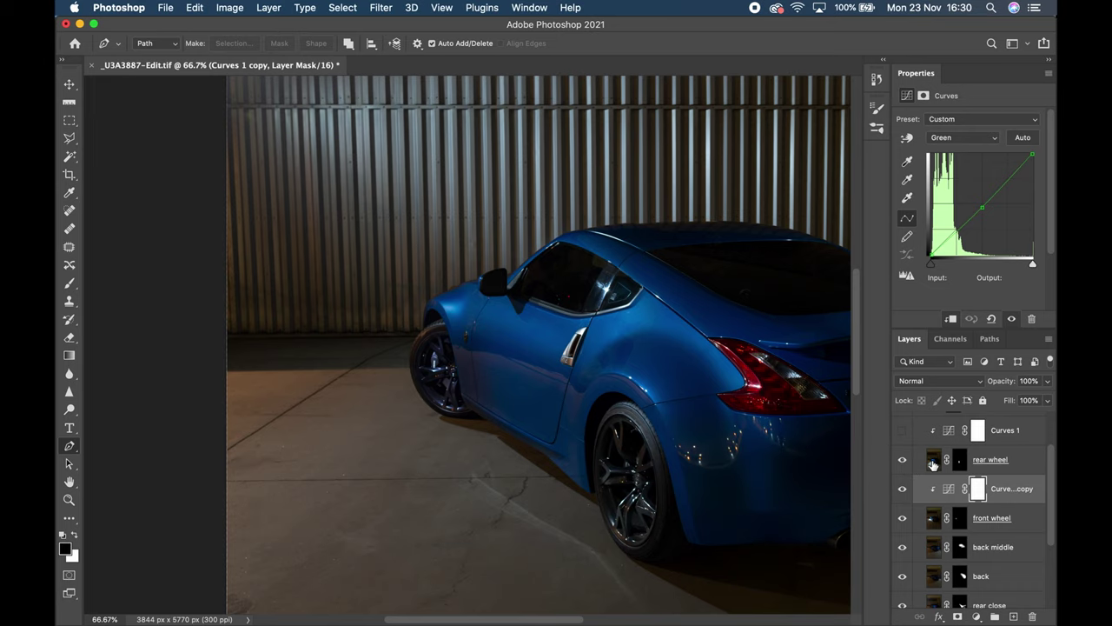
left_click(933, 461)
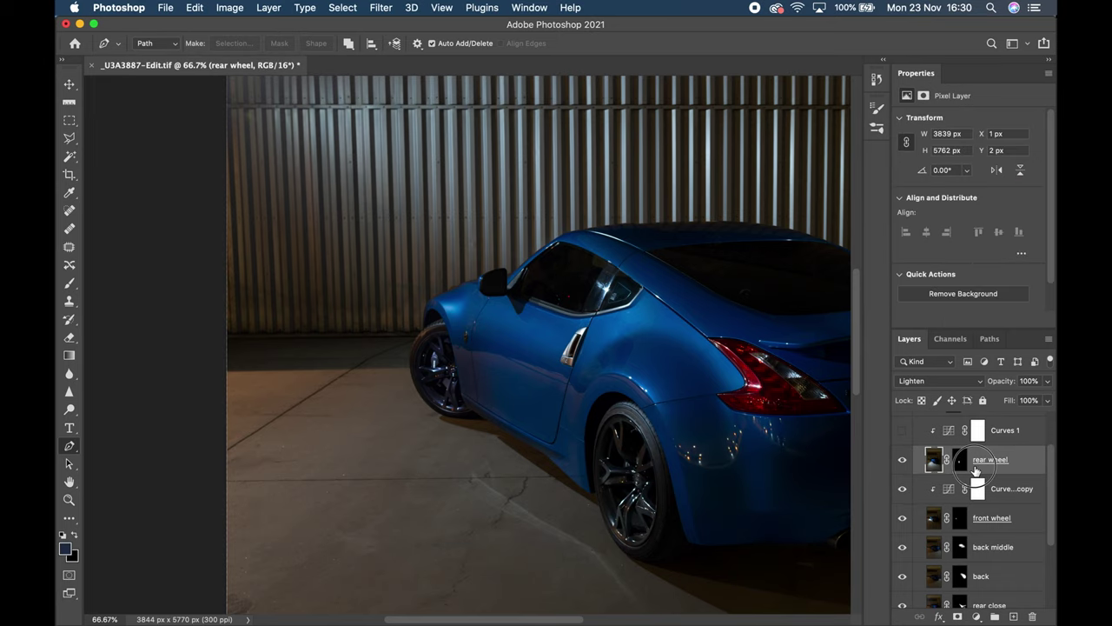
key("super+0")
left_click(959, 461, "alt")
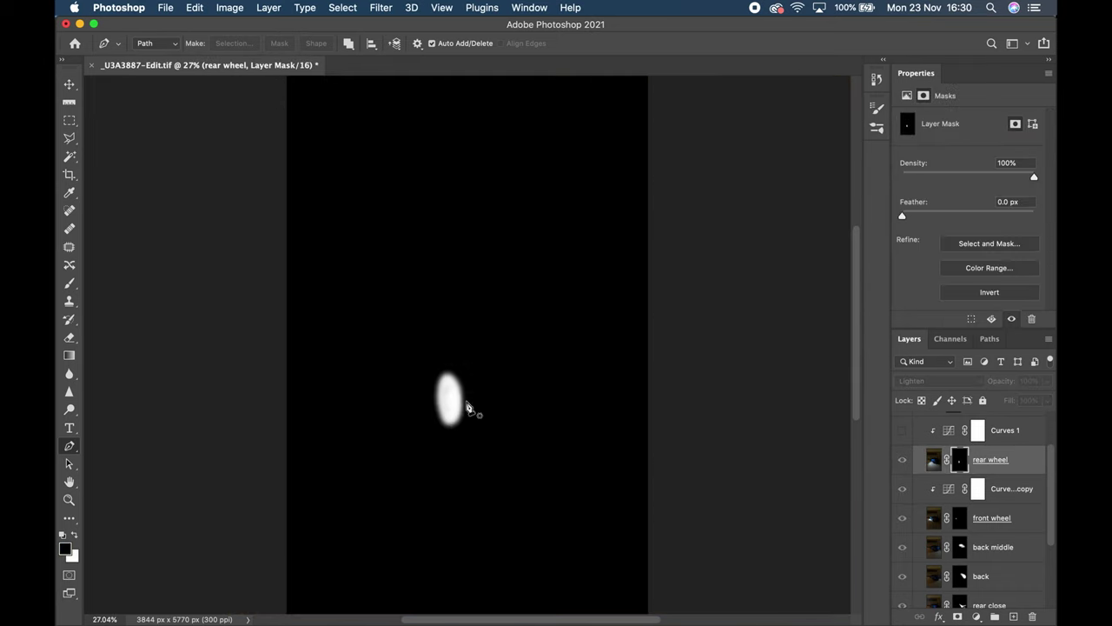
left_click(933, 459)
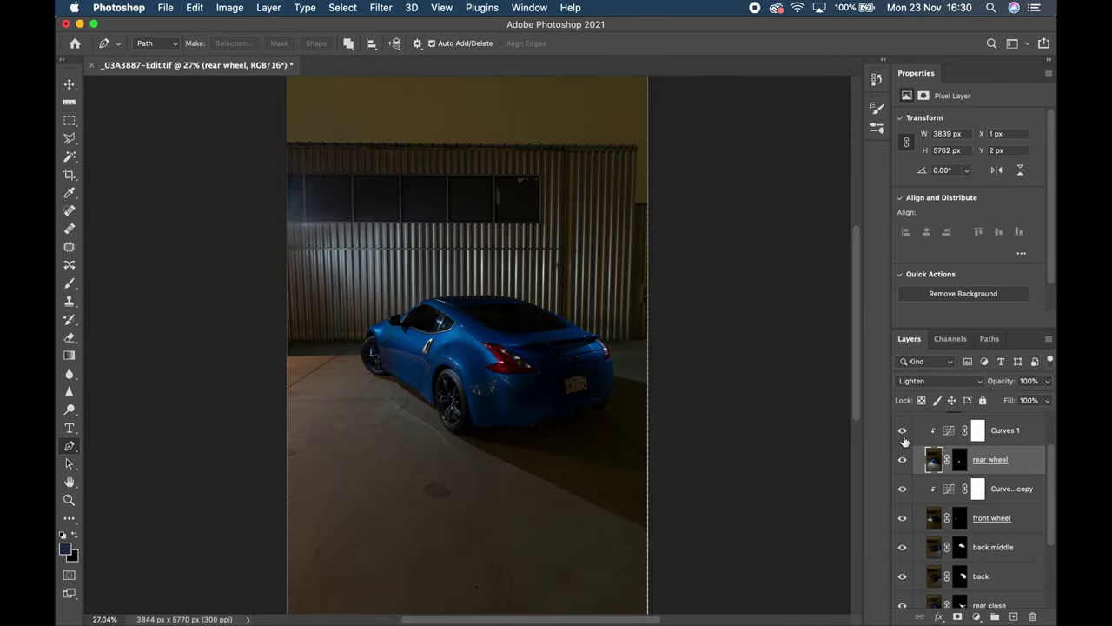
Inspect the Curves 1 adjustment clipped to the rear wheel layer and collapse the car group.
left_click(1016, 434)
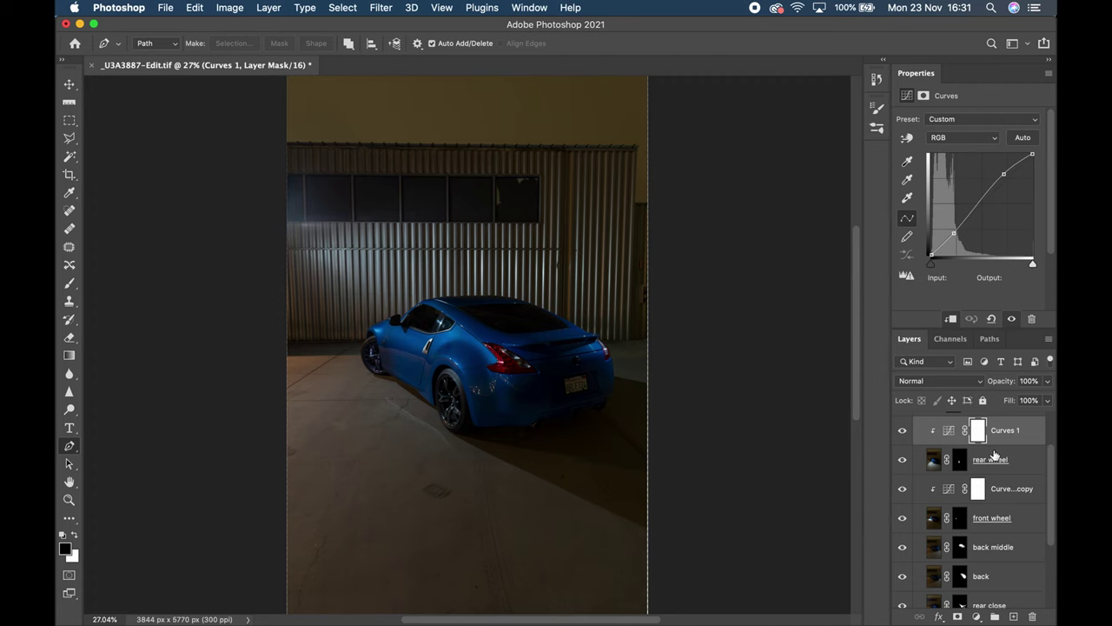
scroll(995, 456, "up", 2)
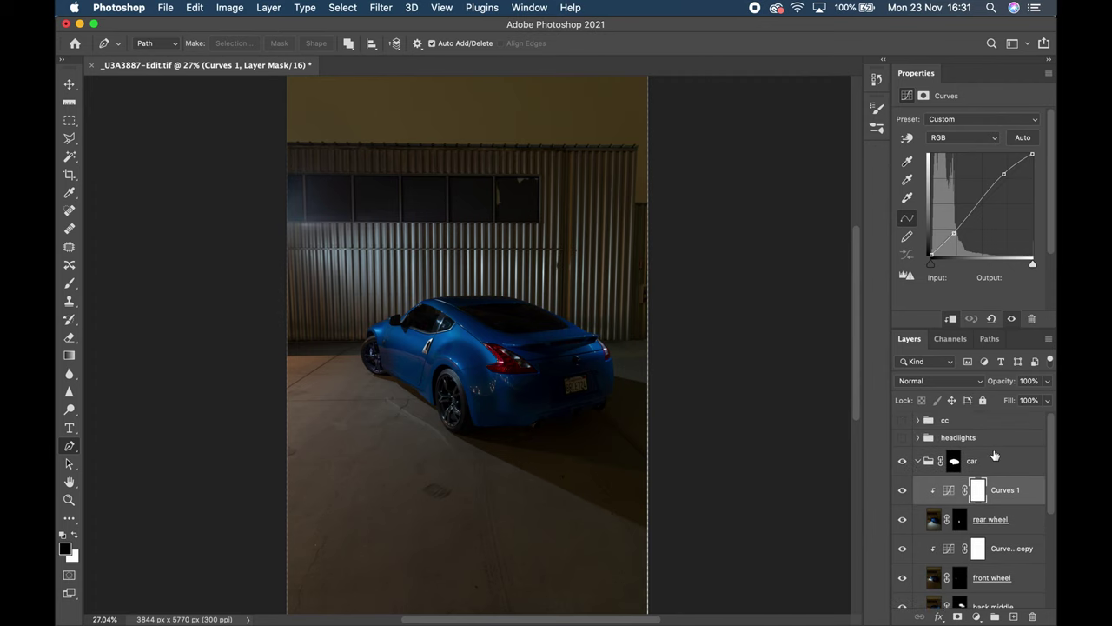
left_click(918, 461)
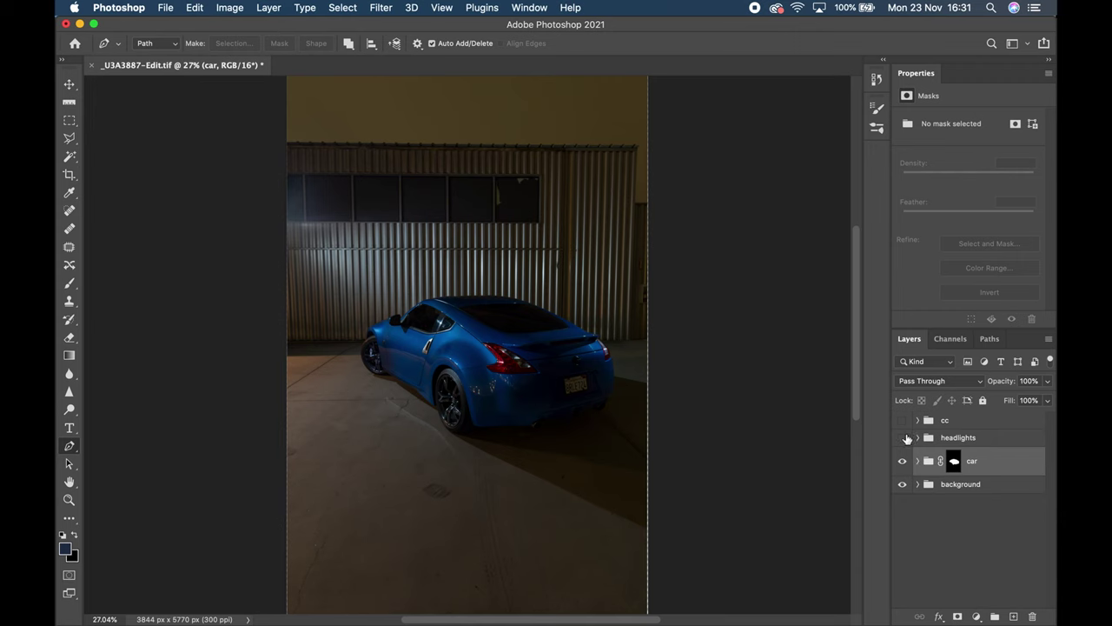
Make the headlights group visible and expand it.
left_click(904, 438)
left_click(912, 439)
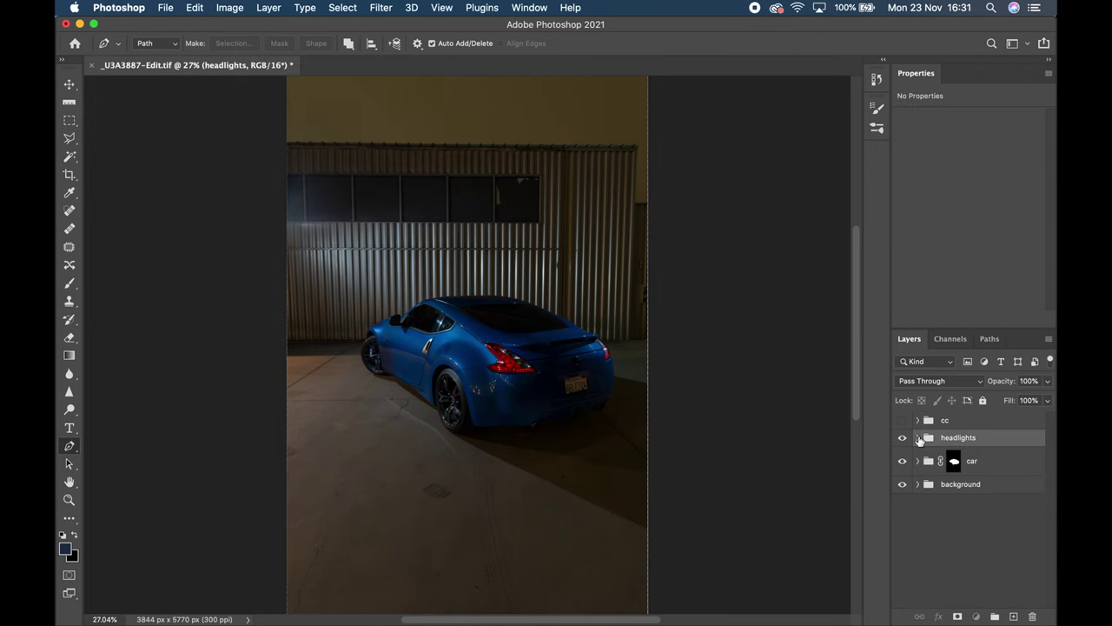
left_click(917, 438)
View the headlights layer's mask on its own and return to the normal image view.
left_click(935, 464)
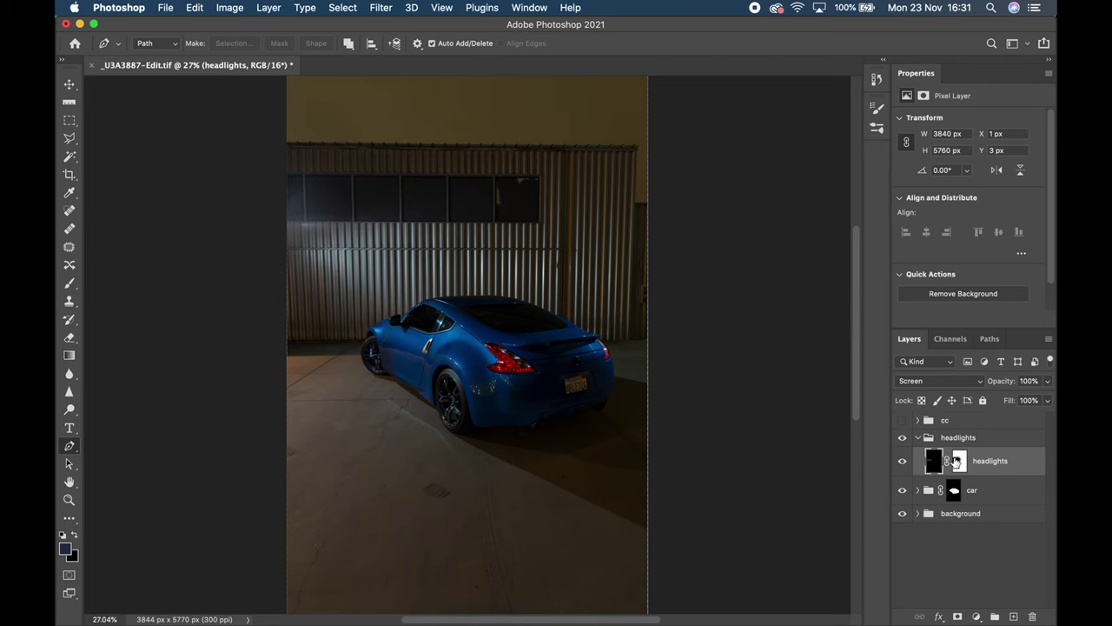
left_click(957, 461)
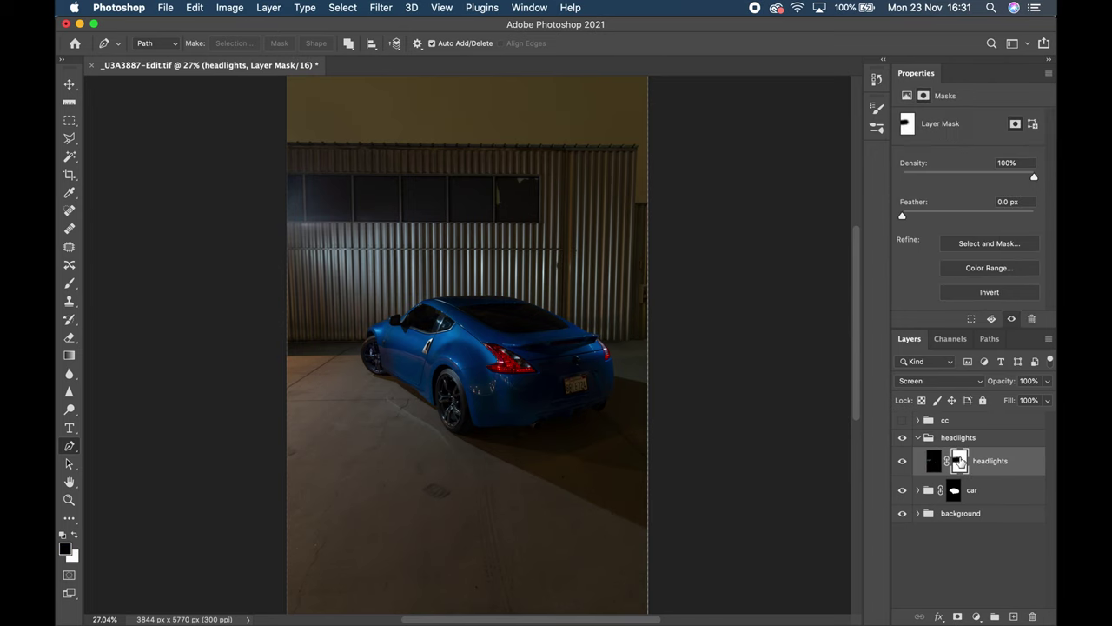
left_click(959, 461, "alt")
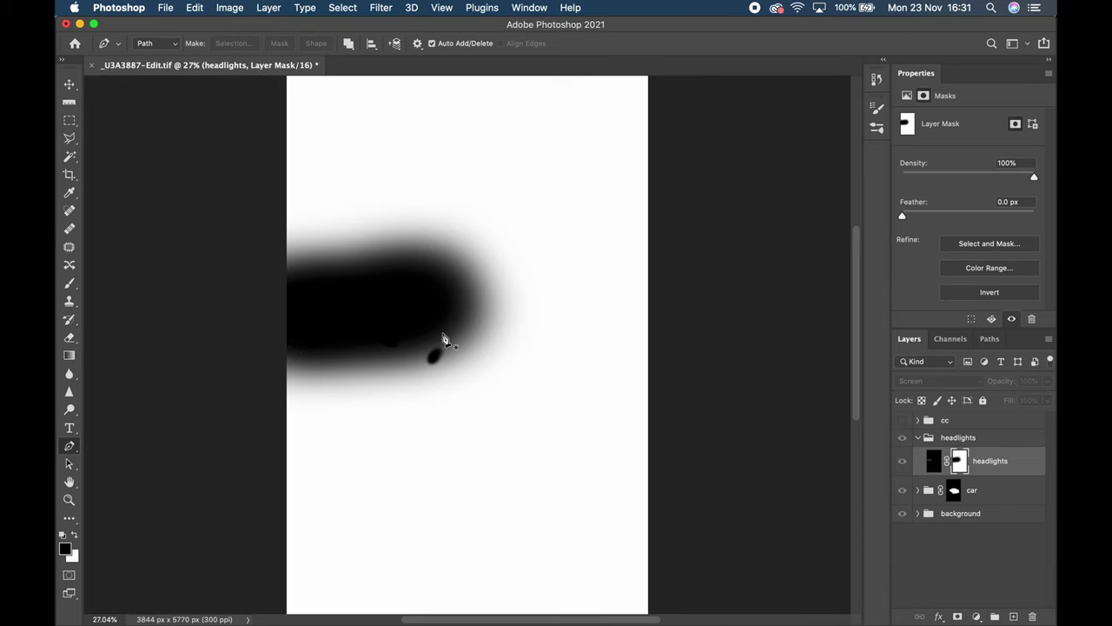
left_click(1034, 468)
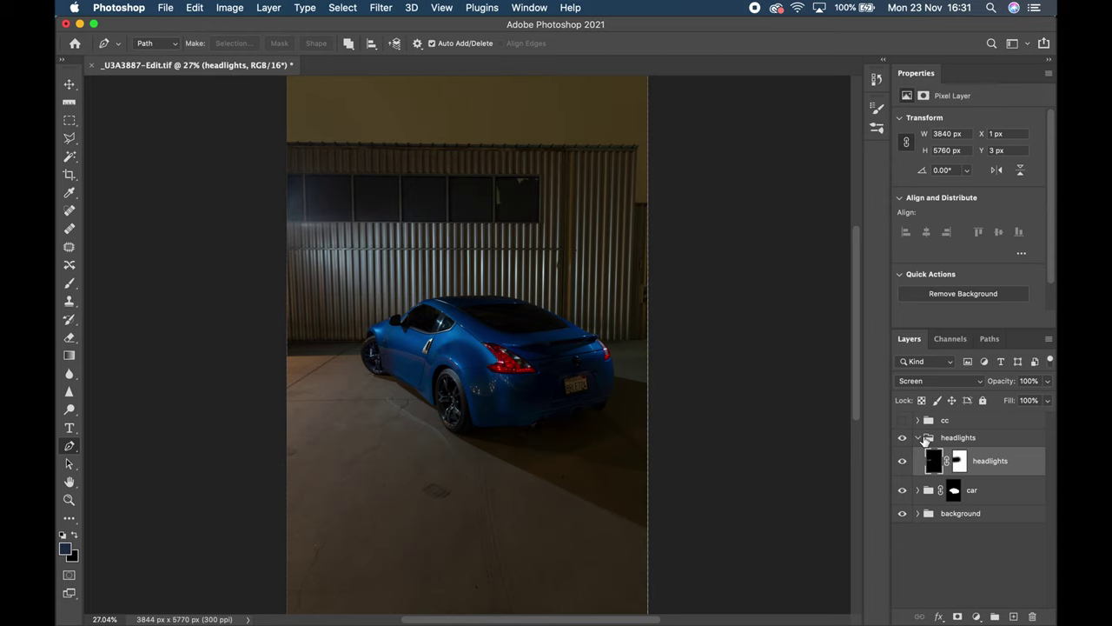
Collapse the headlights group, make the cc group visible and expand it.
left_click(919, 437)
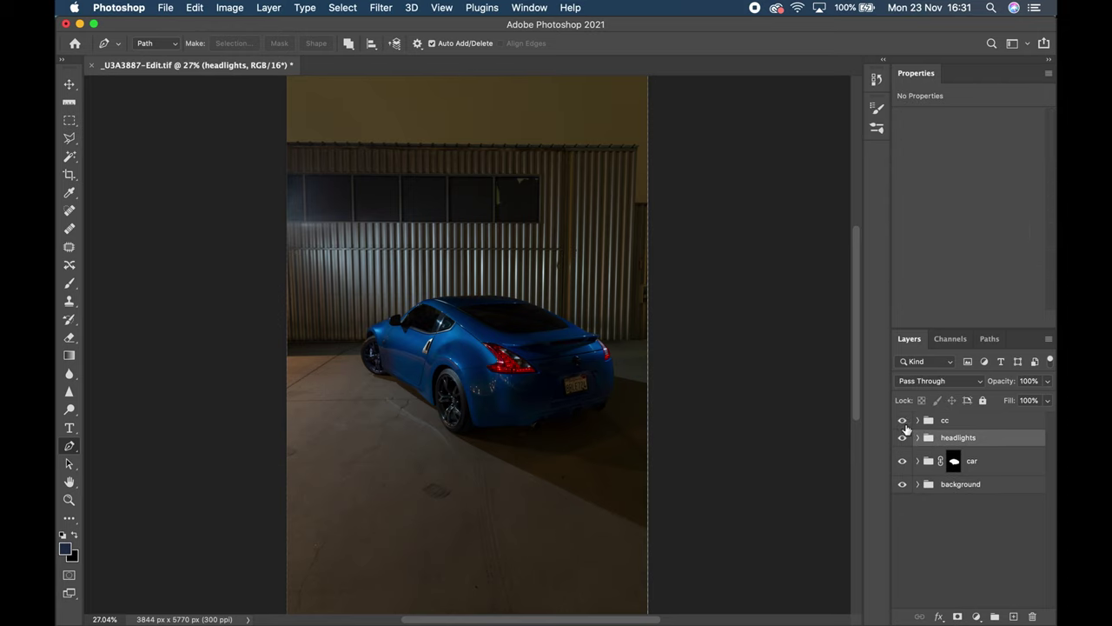
left_click(915, 422)
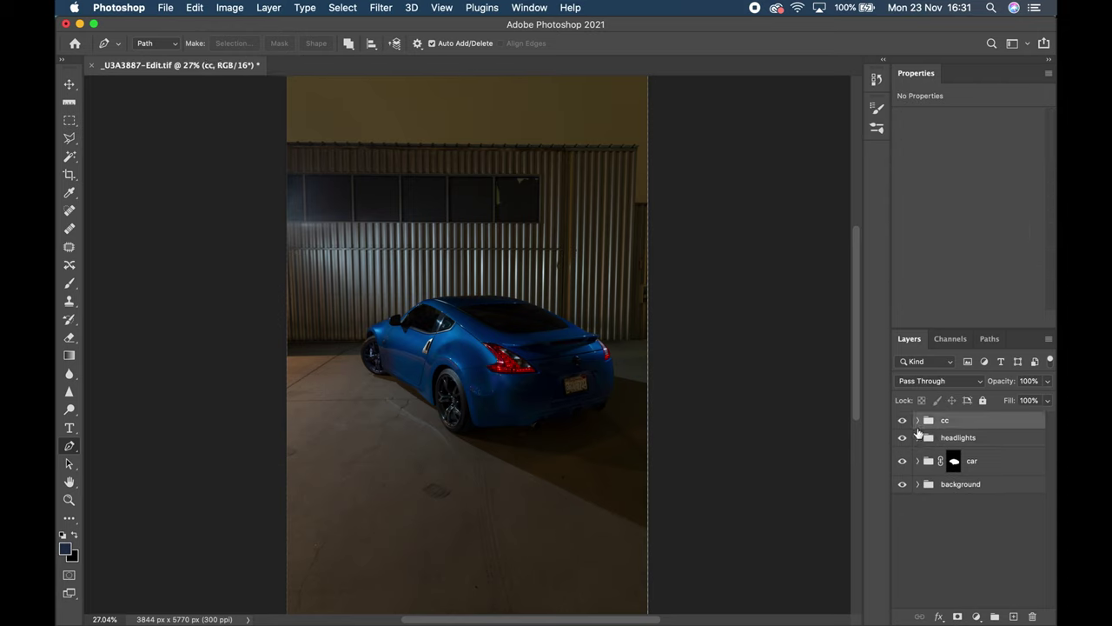
left_click(918, 421)
scroll(943, 528, "down", 2)
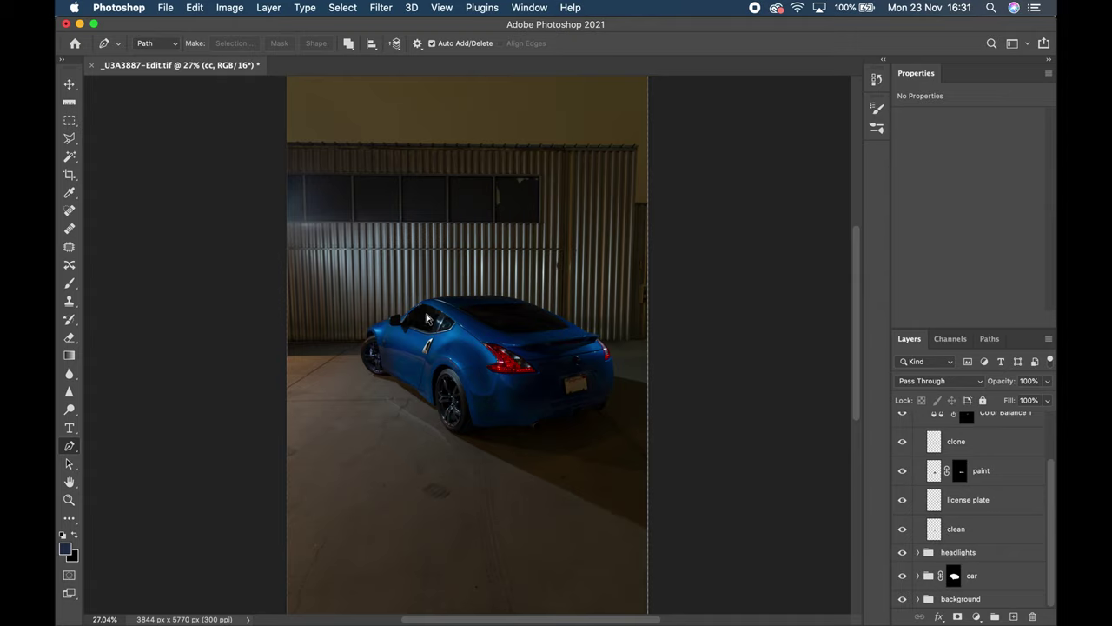
Hide the layers in the cc group from the topmost paint layer down to license plate, keeping clean visible.
key("super+equal")
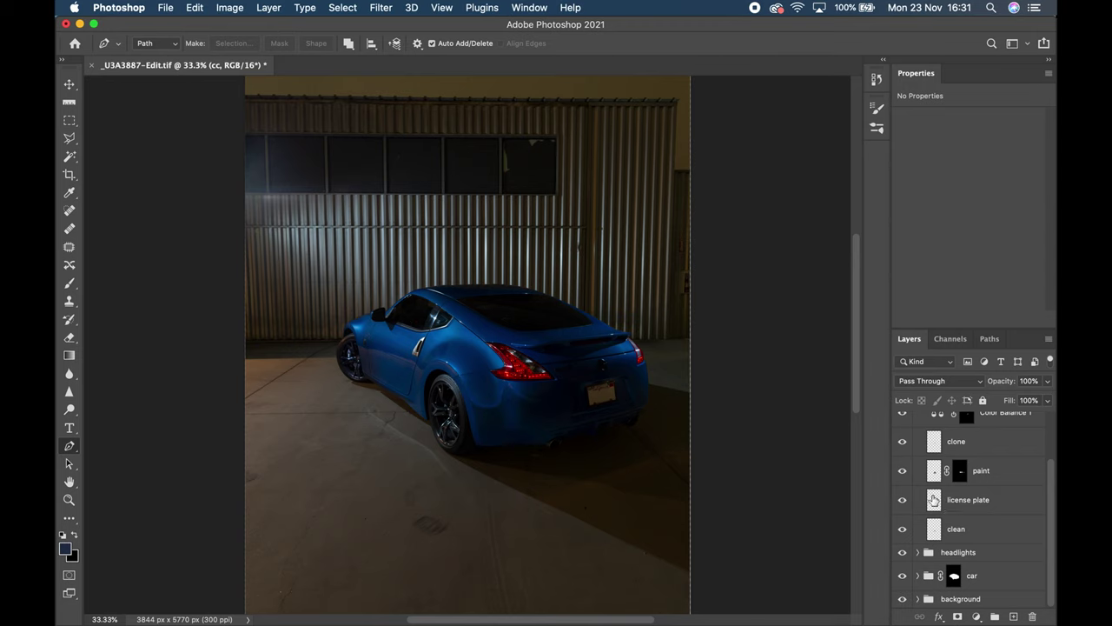
scroll(934, 497, "up", 1)
scroll(933, 498, "up", 3)
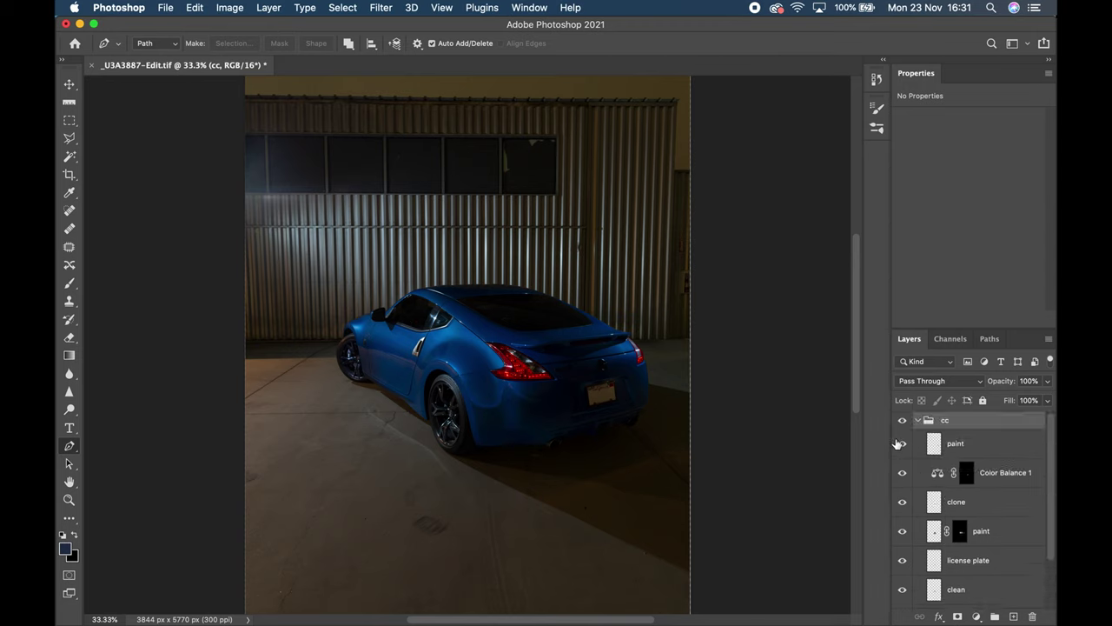
left_click_drag(898, 444, 903, 563)
scroll(904, 563, "down", 5)
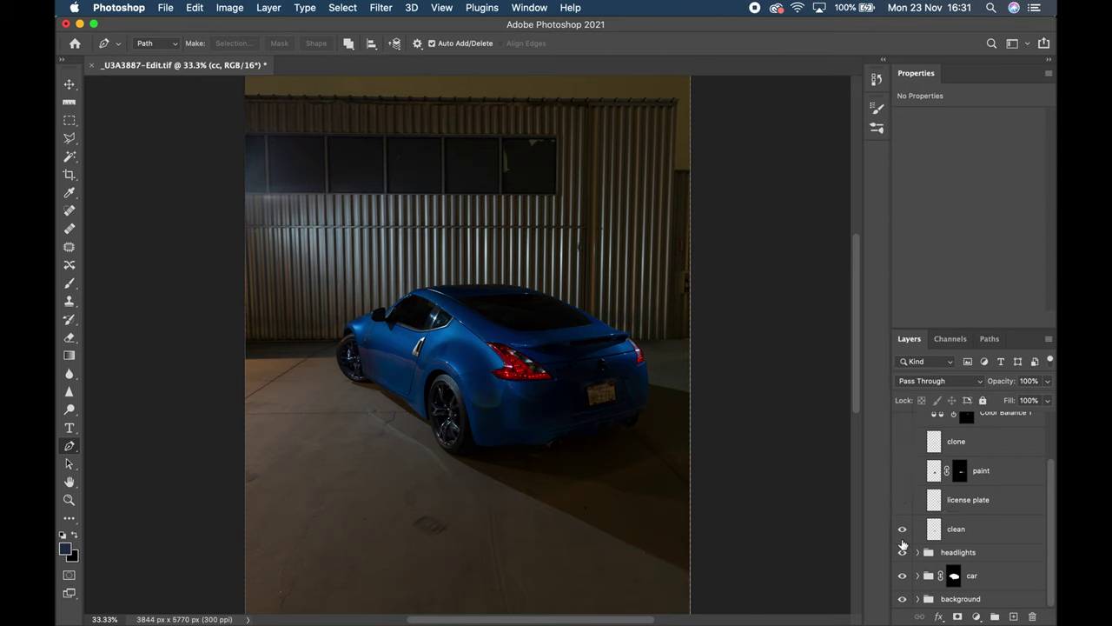
Compare the car's rear bumper, door and front wheel area with the clean layer on and off.
left_click(902, 539)
left_click_drag(416, 333, 608, 477)
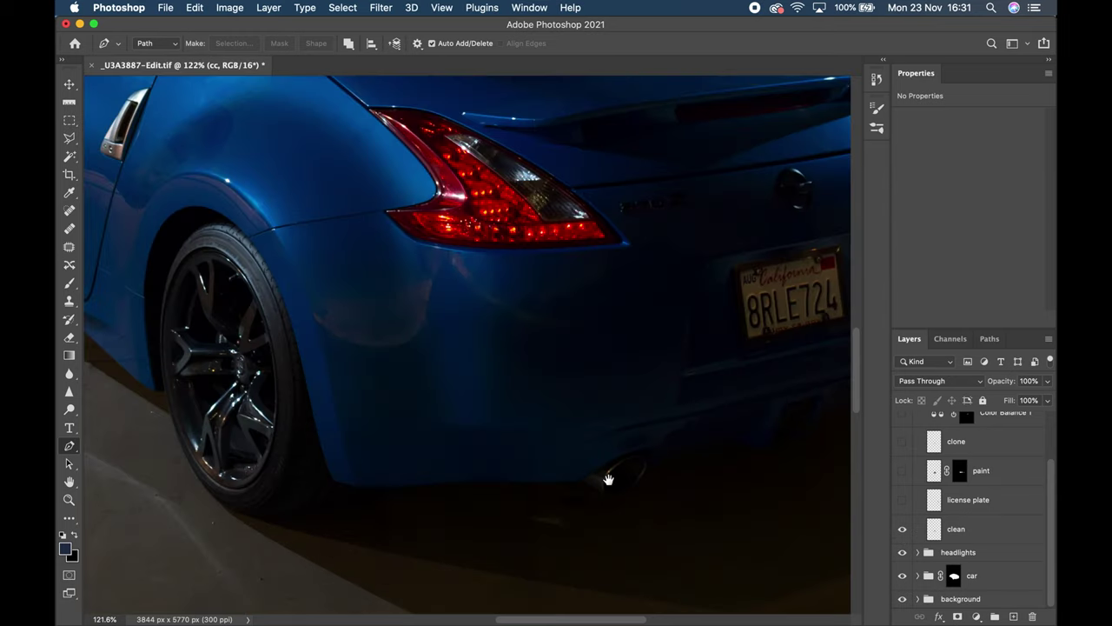
left_click(902, 534)
left_click(902, 531)
left_click_drag(228, 224, 697, 407)
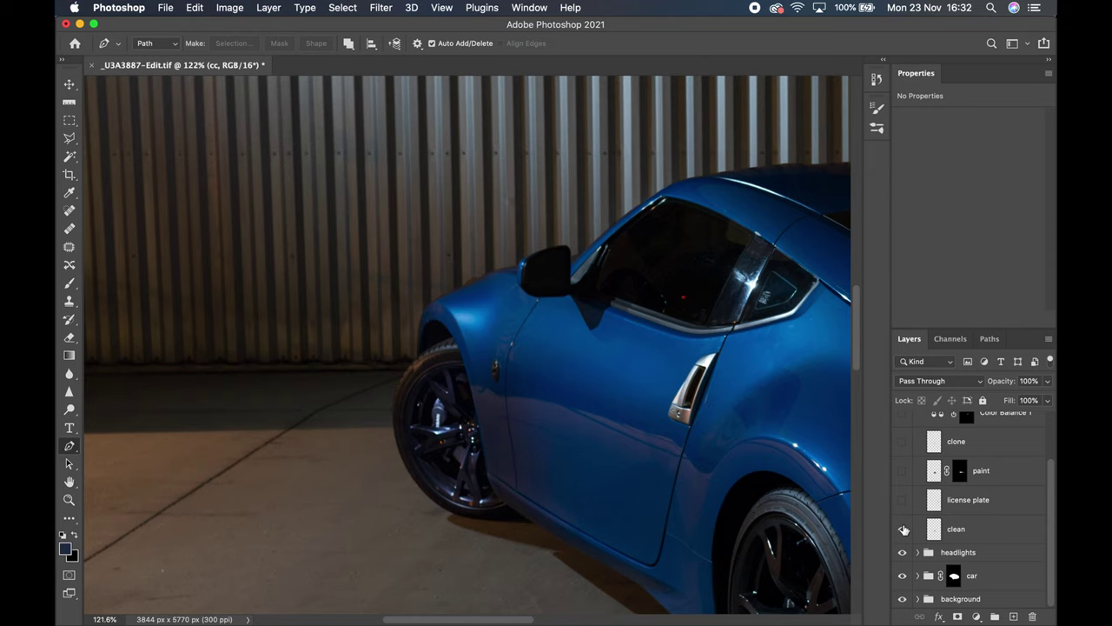
left_click_drag(725, 437, 591, 345)
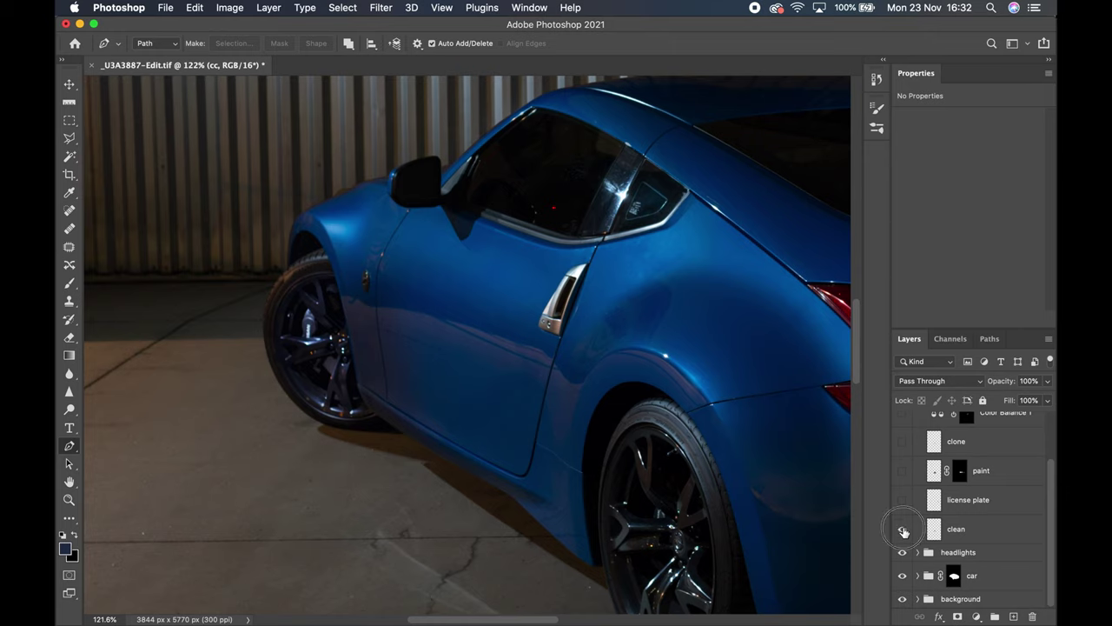
left_click(903, 531)
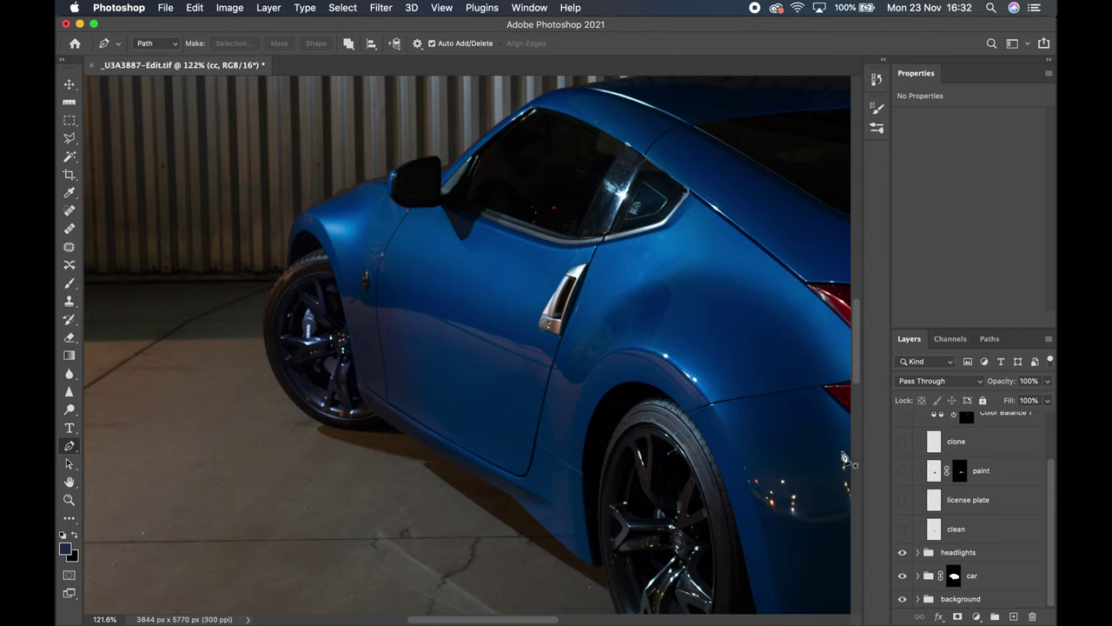
Examine the clean layer's retouching around the rear fender, tail lights and trunk by toggling its visibility.
scroll(385, 322, "right", 10)
scroll(385, 323, "down", 3)
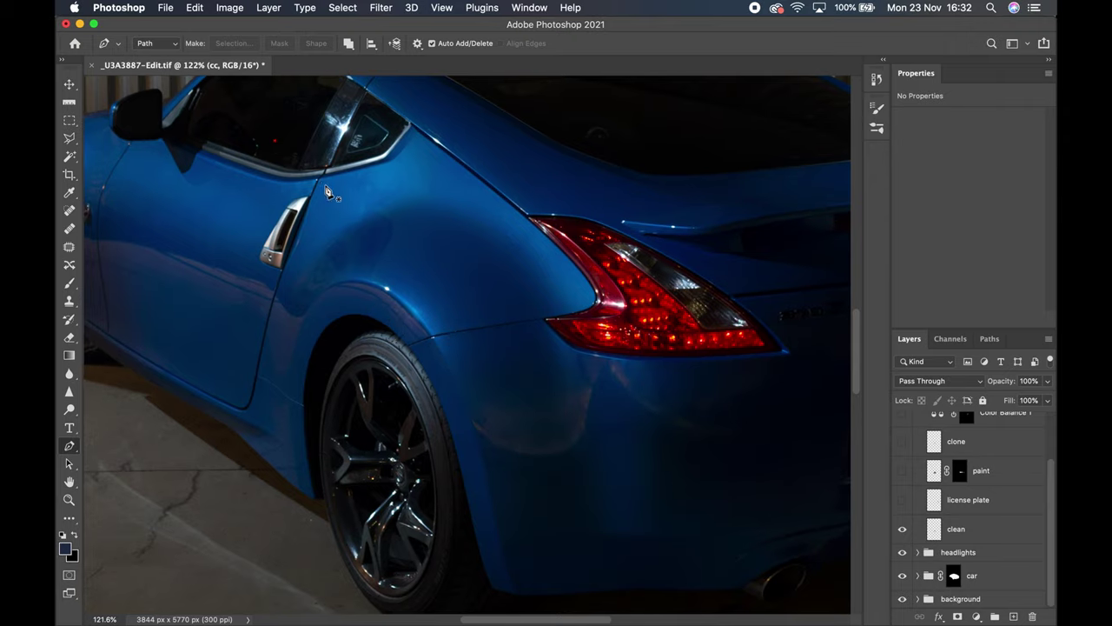
left_click_drag(668, 380, 417, 323)
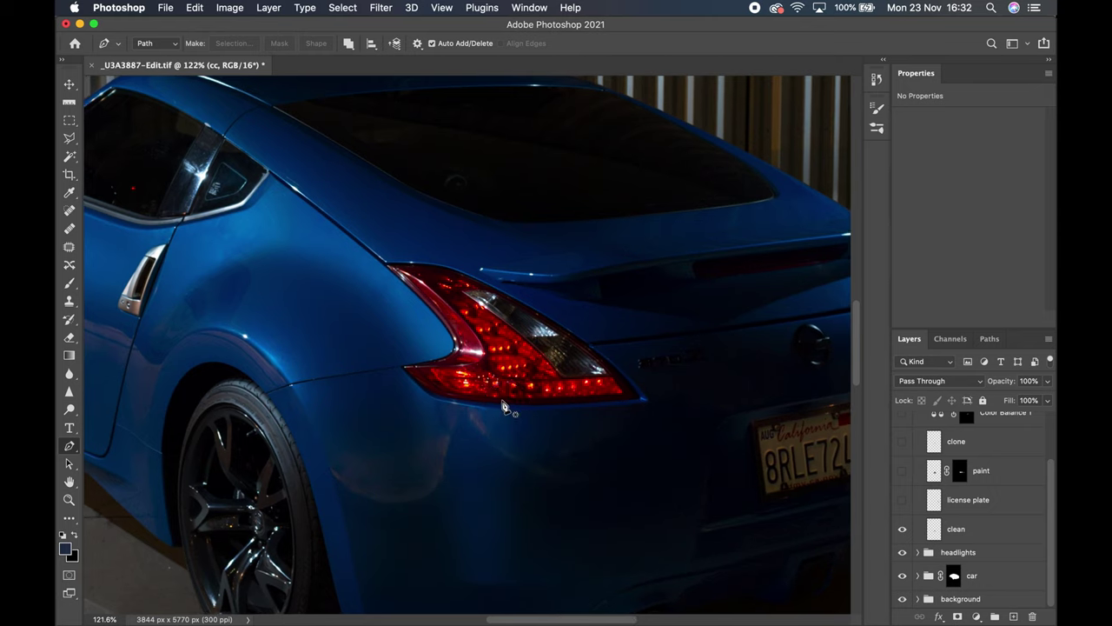
scroll(501, 399, "right", 5)
scroll(501, 399, "up", 2)
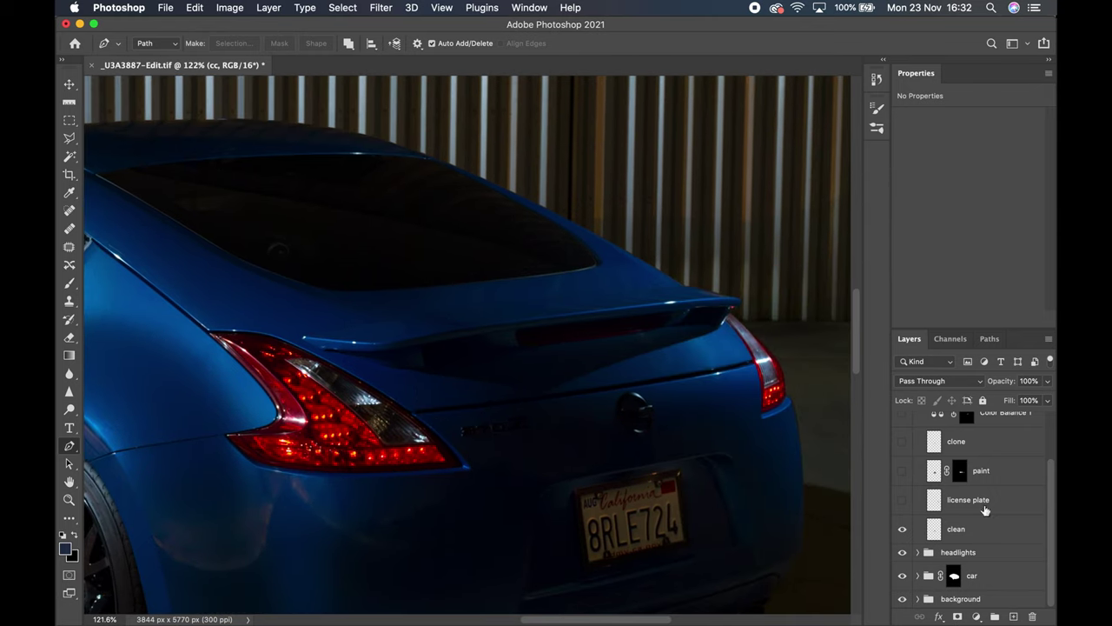
left_click(904, 528)
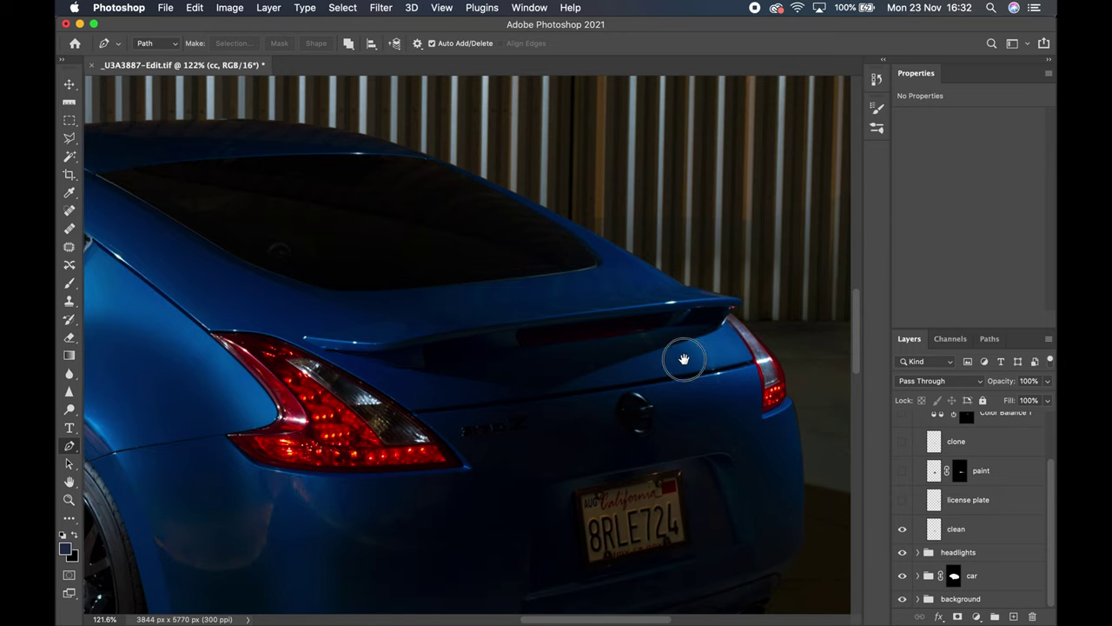
Make the license plate layer and the masked paint layer above it visible.
left_click_drag(677, 357, 736, 338)
left_click(902, 500)
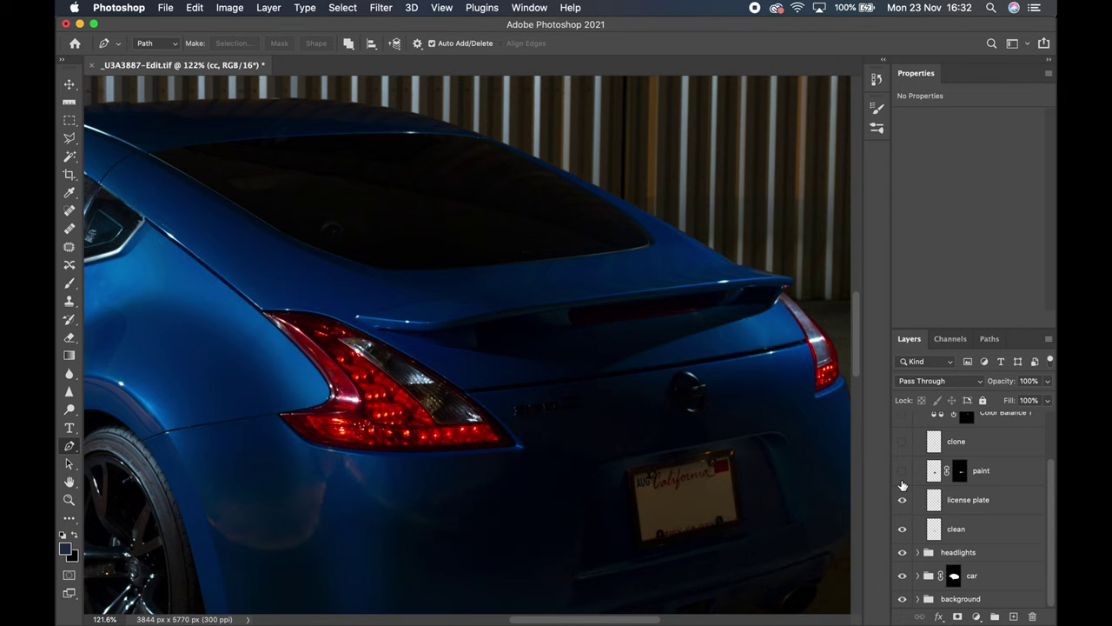
left_click(901, 472)
left_click_drag(598, 453, 673, 399)
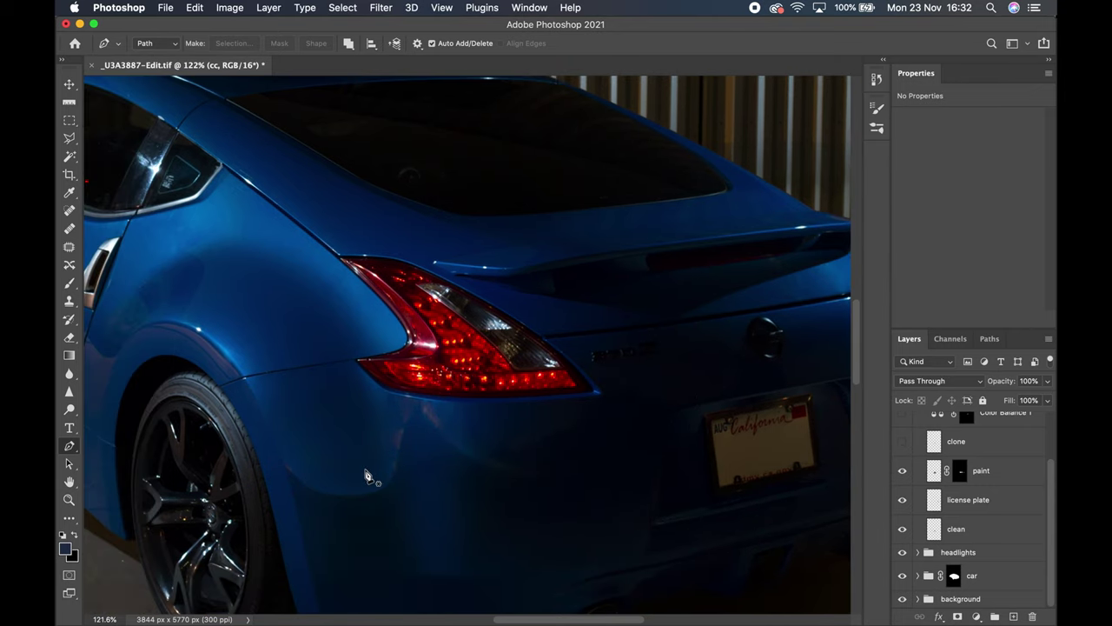
Make the clone, Color Balance 1 and topmost paint layers in the cc group visible, checking the rear fender and tail light.
scroll(372, 355, "left", 3)
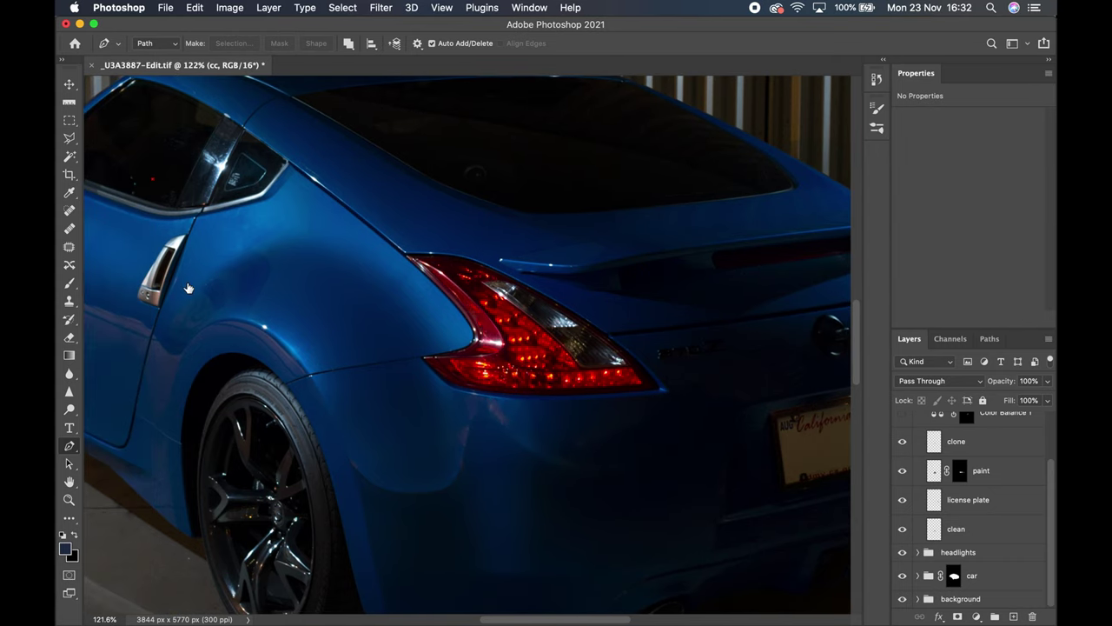
left_click_drag(363, 388, 365, 352)
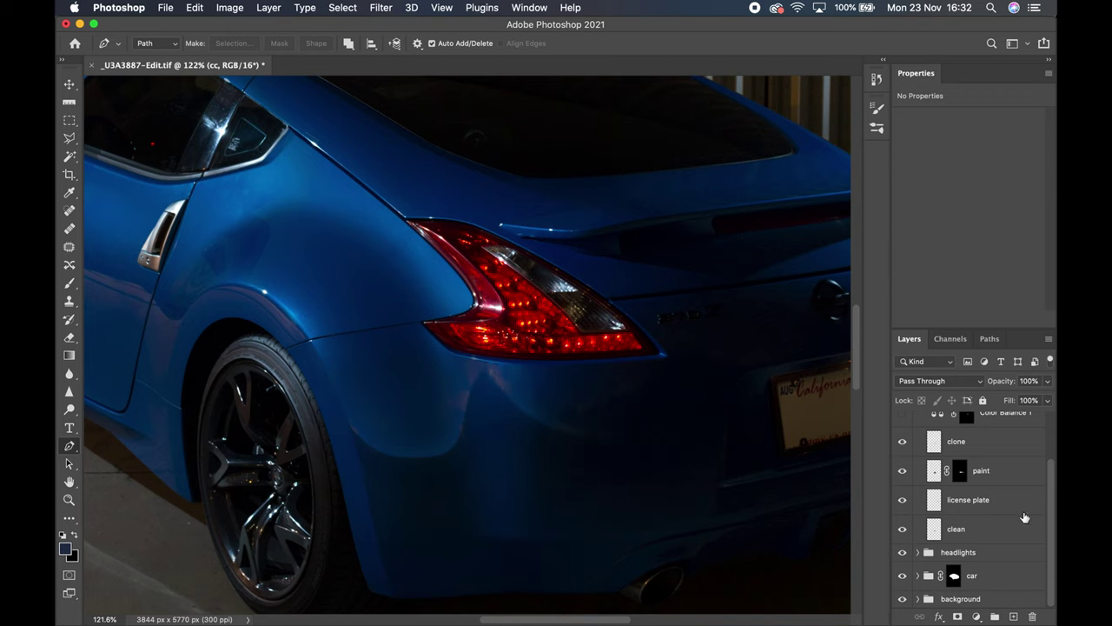
scroll(1025, 517, "up", 2)
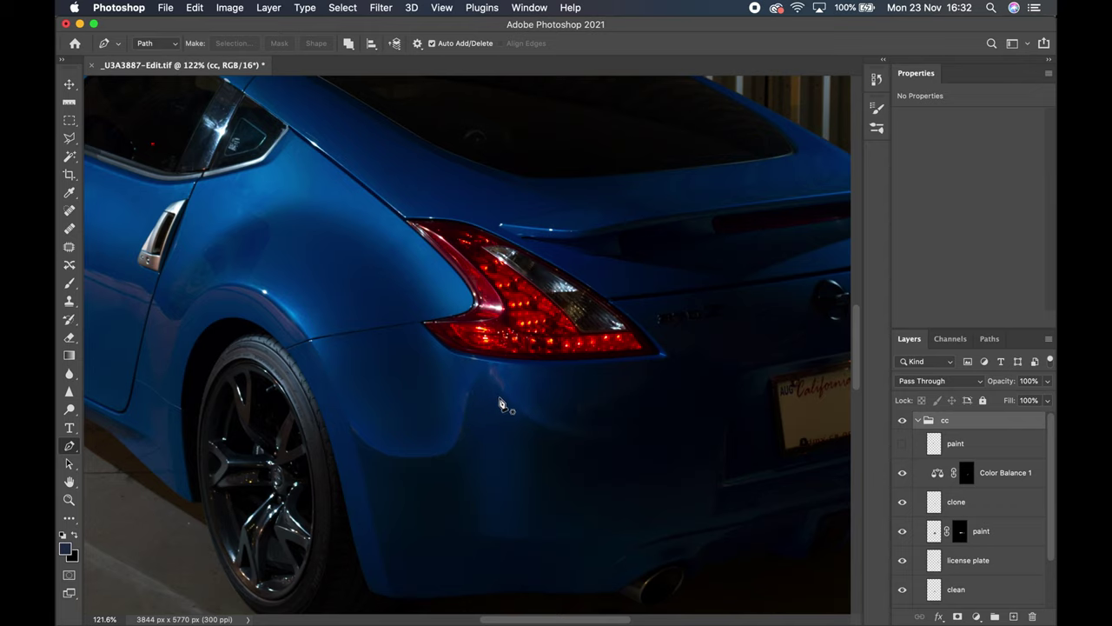
left_click(902, 444)
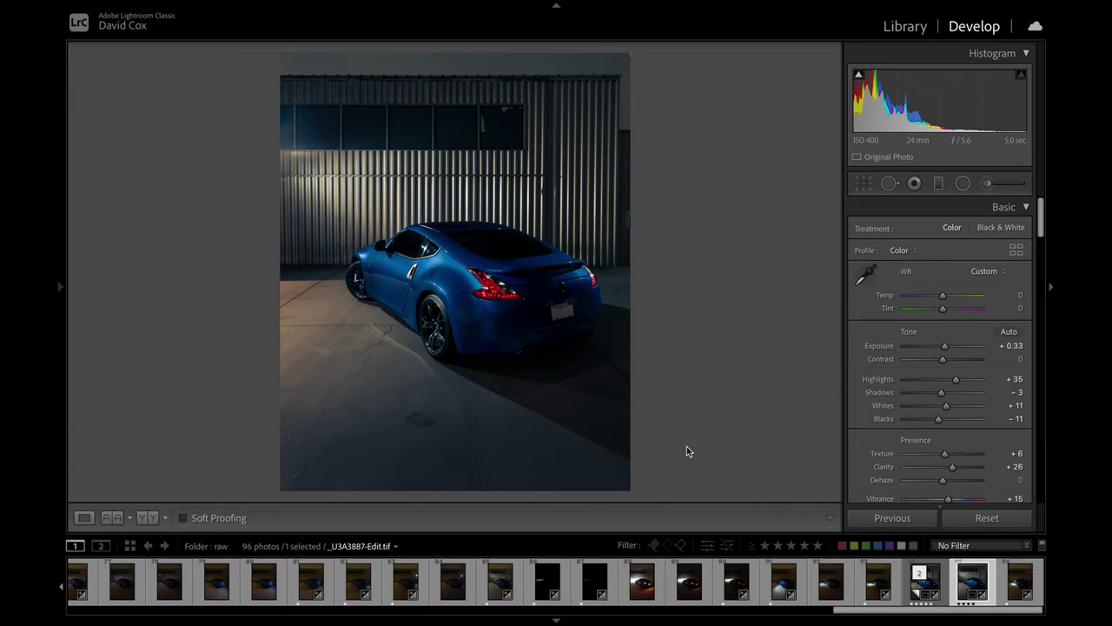
In Lightroom Classic, compare the car photo with its before version and review the Basic tone and presence settings.
key("backslash")
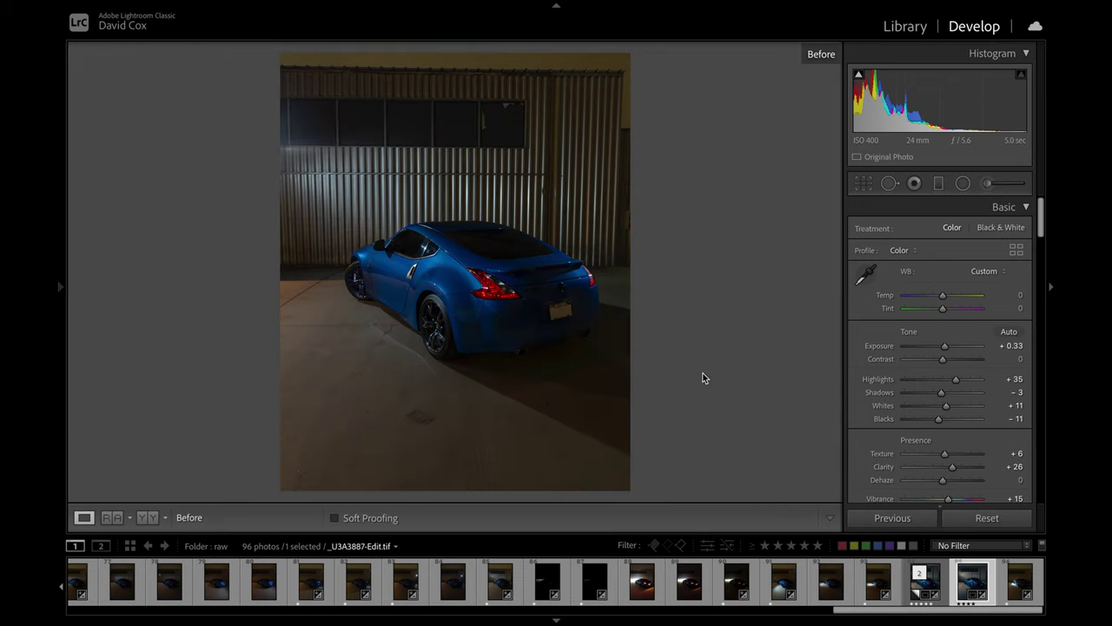
key("backslash")
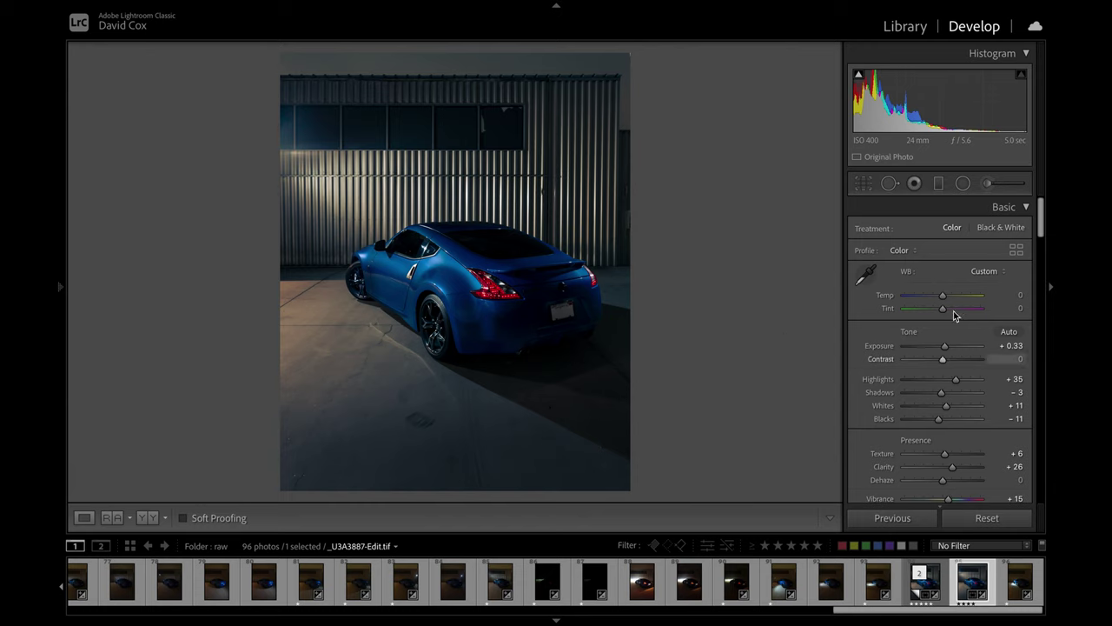
scroll(882, 355, "down", 1)
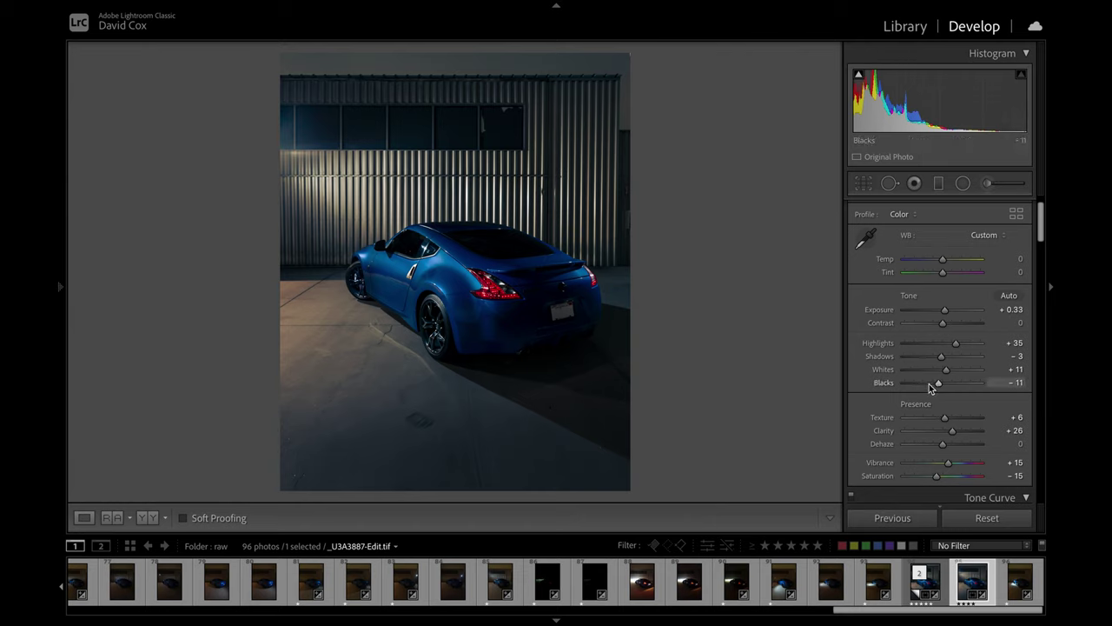
scroll(930, 387, "down", 2)
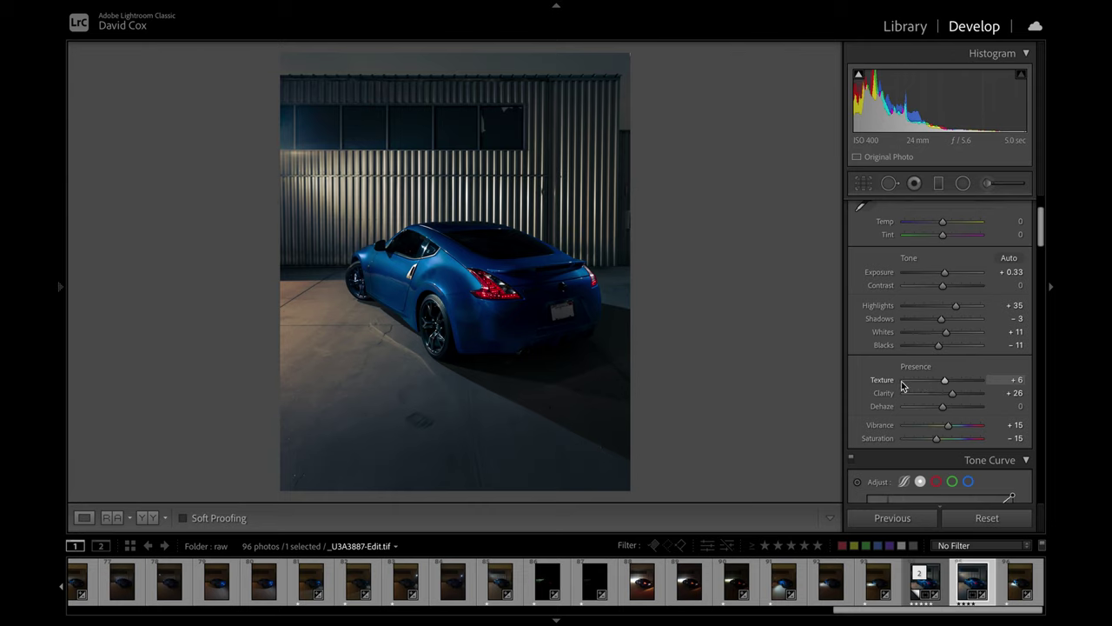
scroll(895, 412, "down", 1)
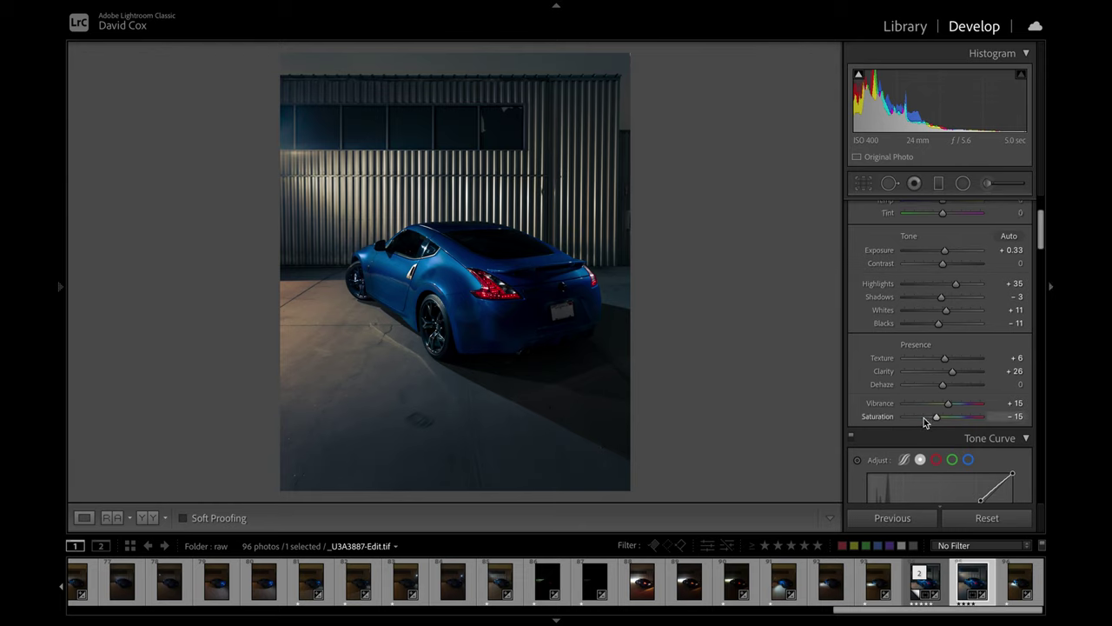
Examine the photo's tone curve, including its blue, green and red channel curves.
scroll(924, 422, "down", 5)
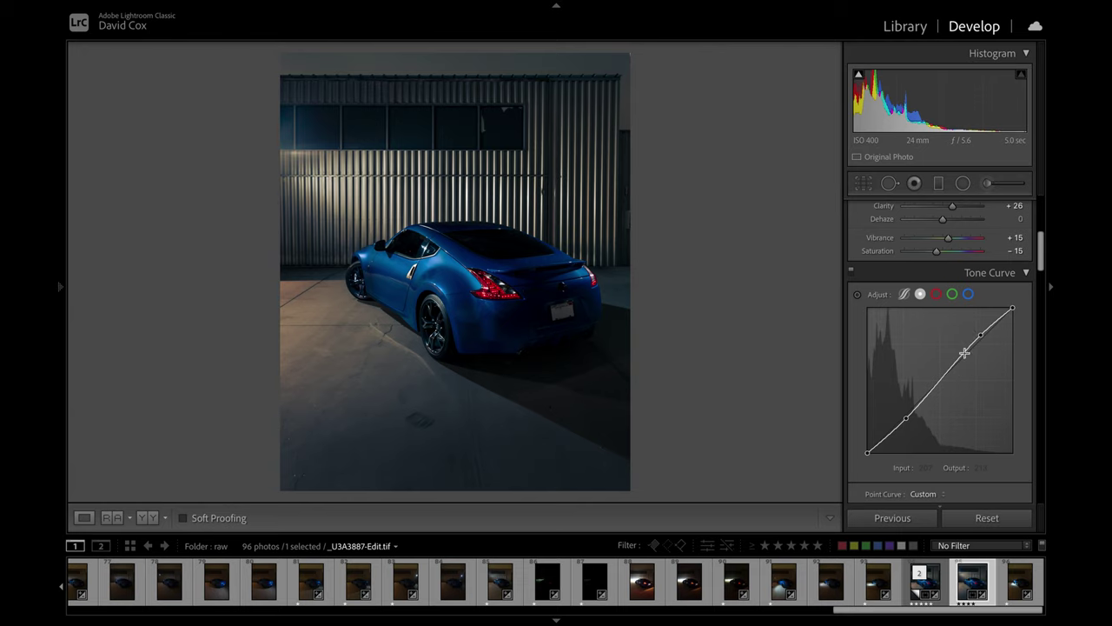
left_click(969, 295)
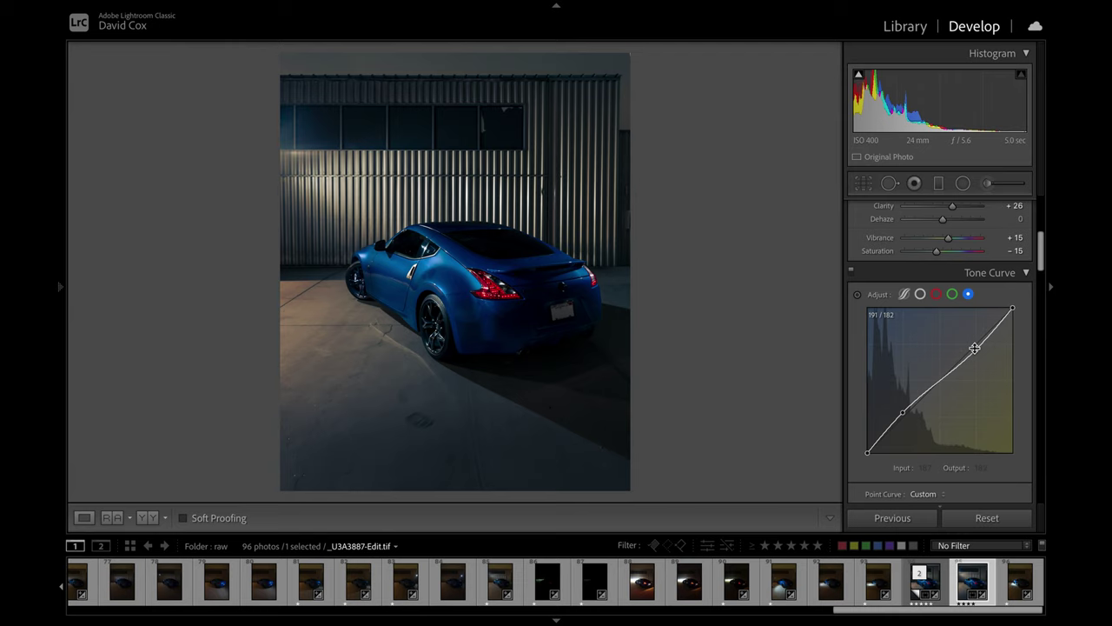
left_click(953, 294)
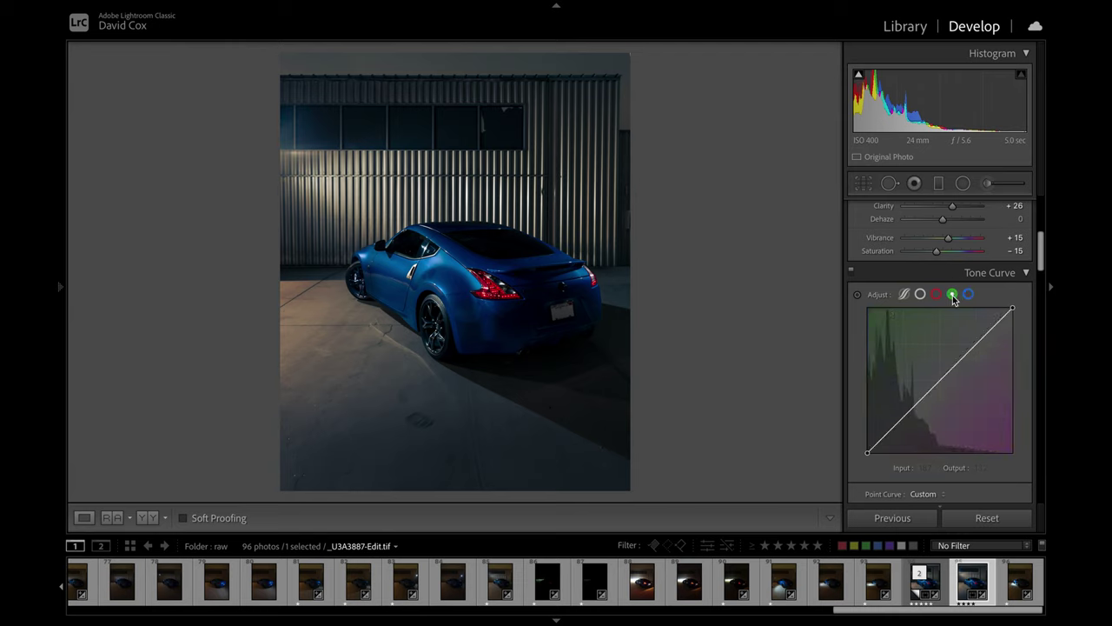
left_click(937, 296)
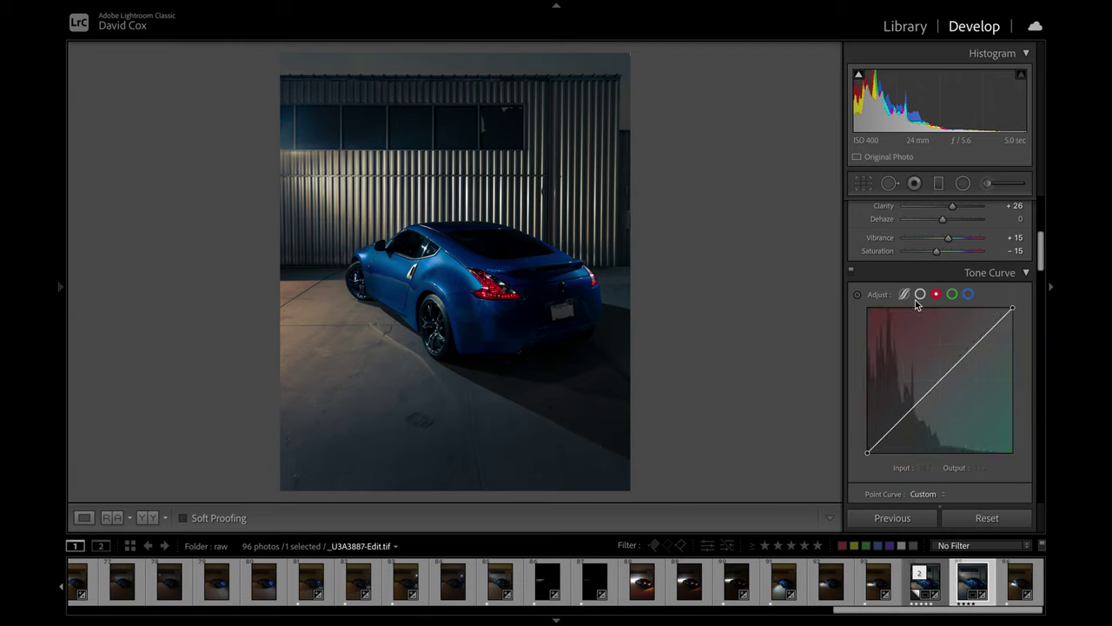
Review the midtone, shadow and highlight color grading wheels and check the effect of switching Color Grading off and on.
scroll(862, 374, "down", 10)
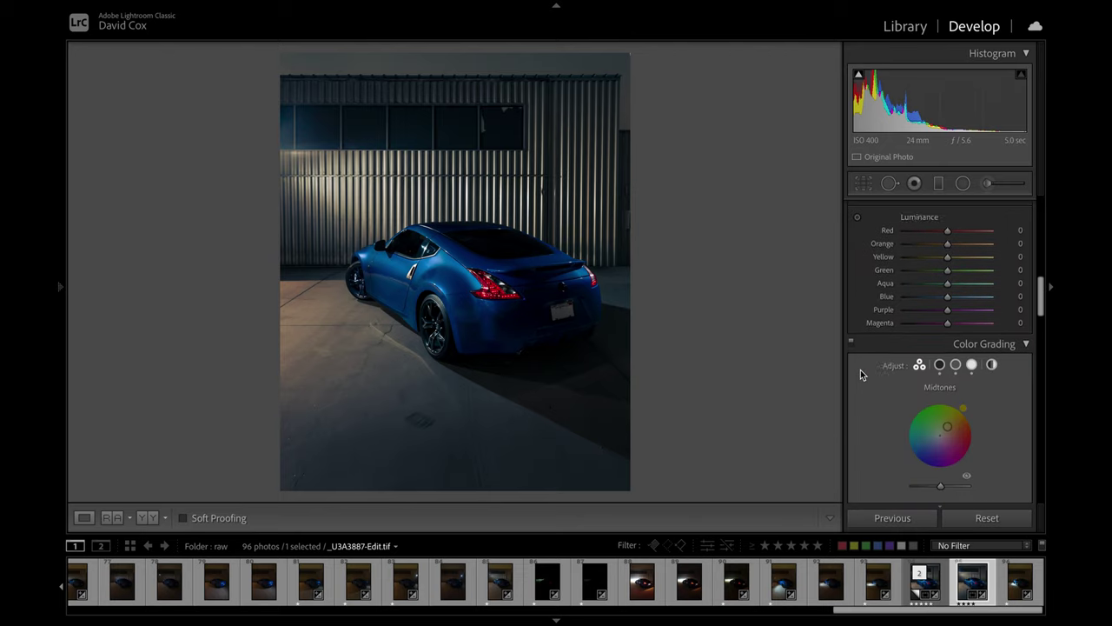
scroll(860, 369, "down", 3)
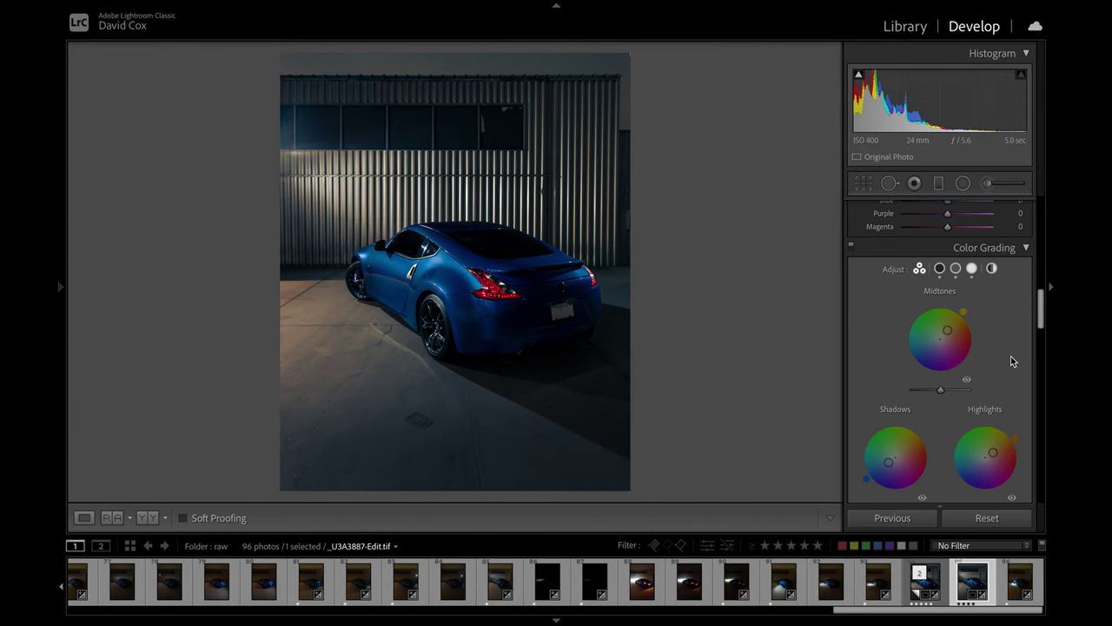
scroll(1011, 362, "down", 1)
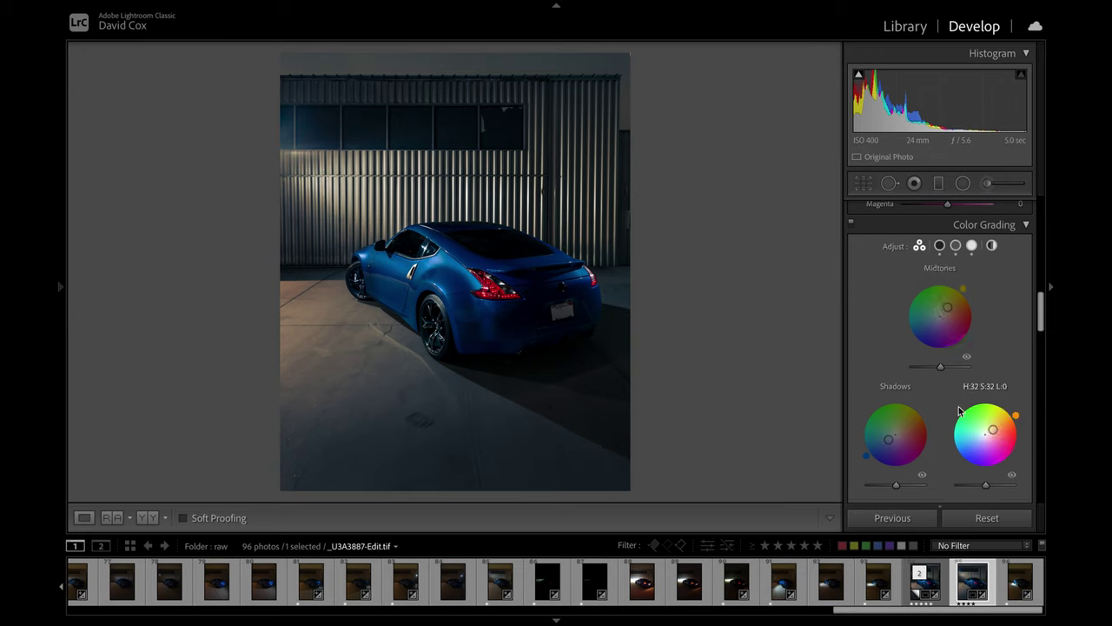
left_click(850, 226)
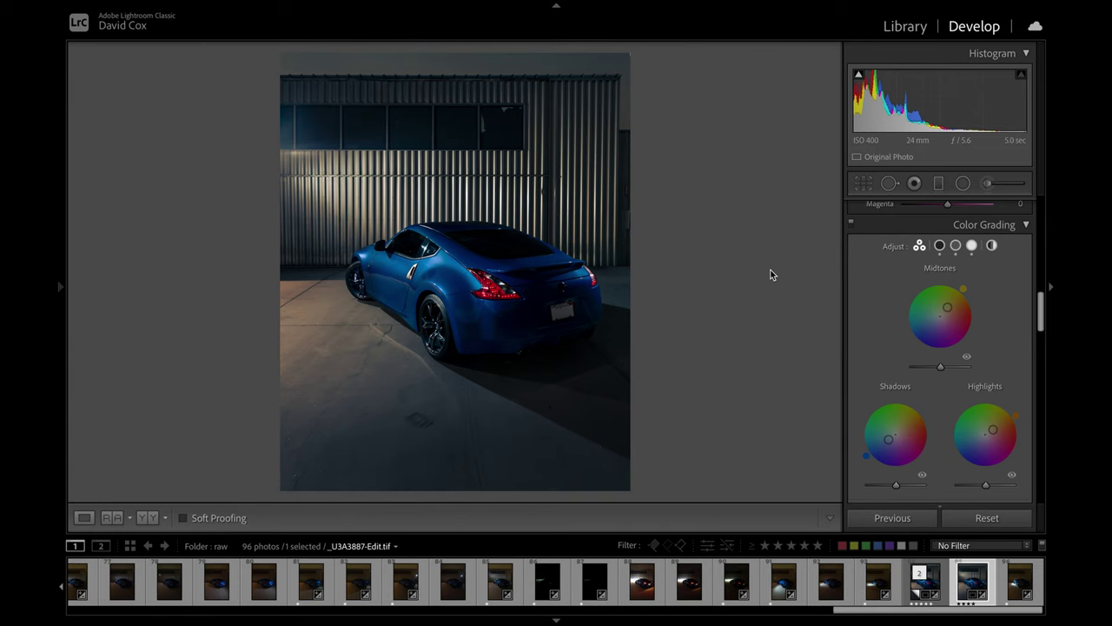
Examine the Detail settings for sharpening and noise reduction.
scroll(961, 405, "down", 10)
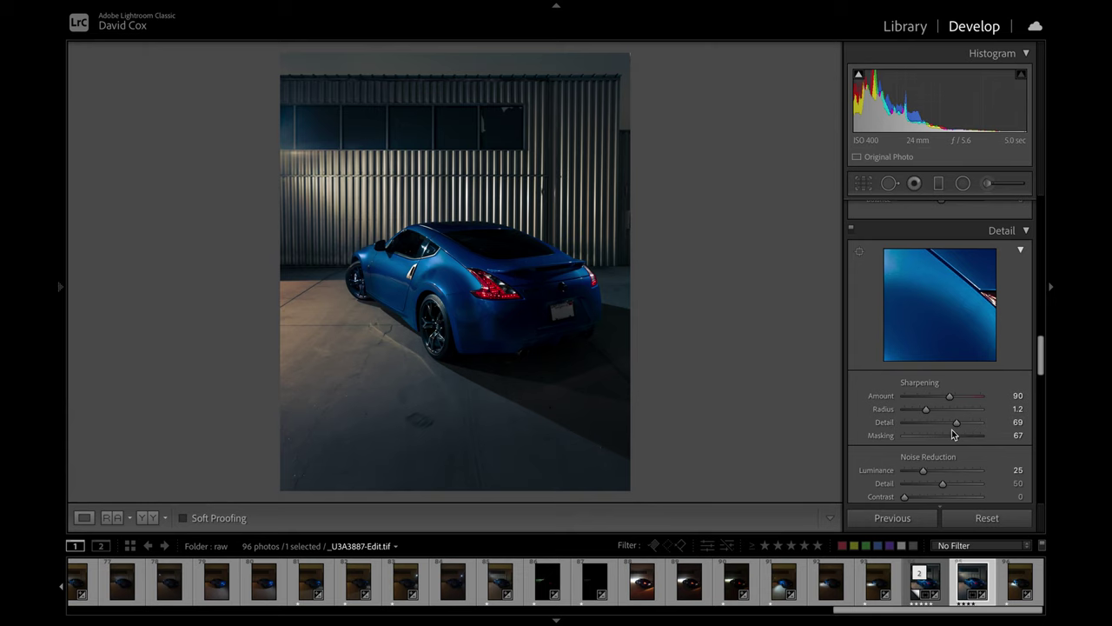
scroll(921, 430, "down", 2)
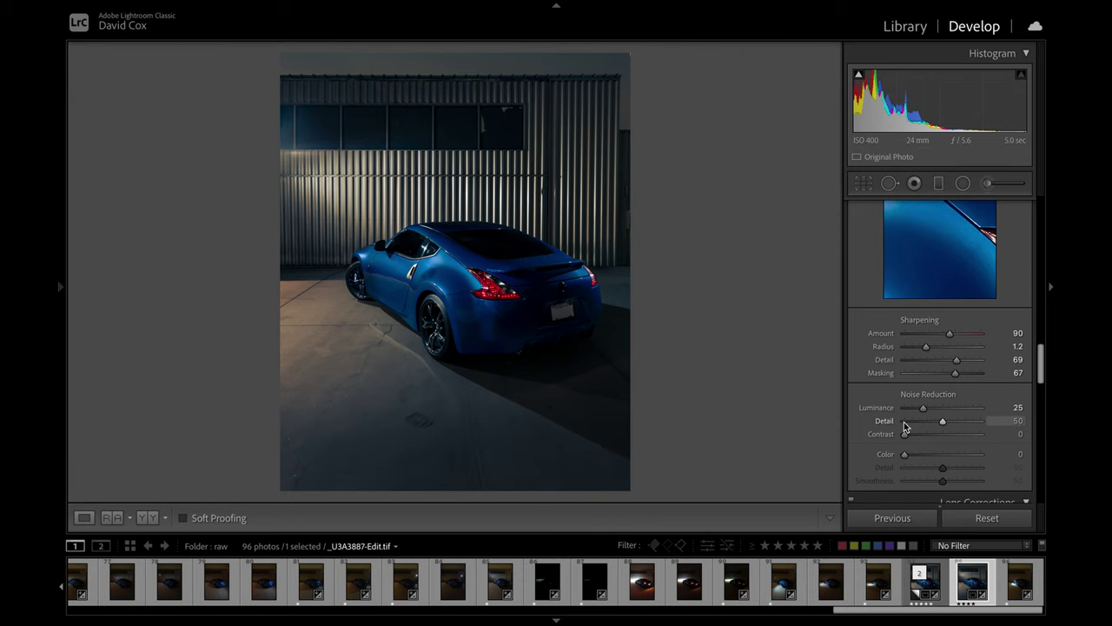
scroll(904, 426, "down", 2)
Review the Lens Corrections and Transform settings, and compare the photo with its before version again.
scroll(904, 426, "down", 6)
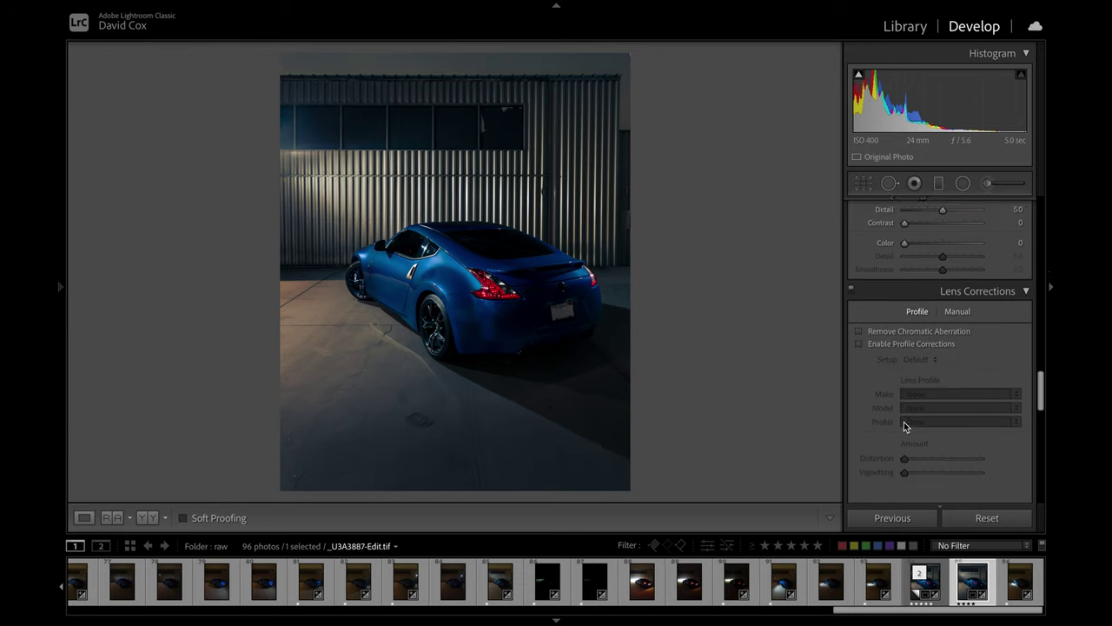
scroll(903, 426, "up", 1)
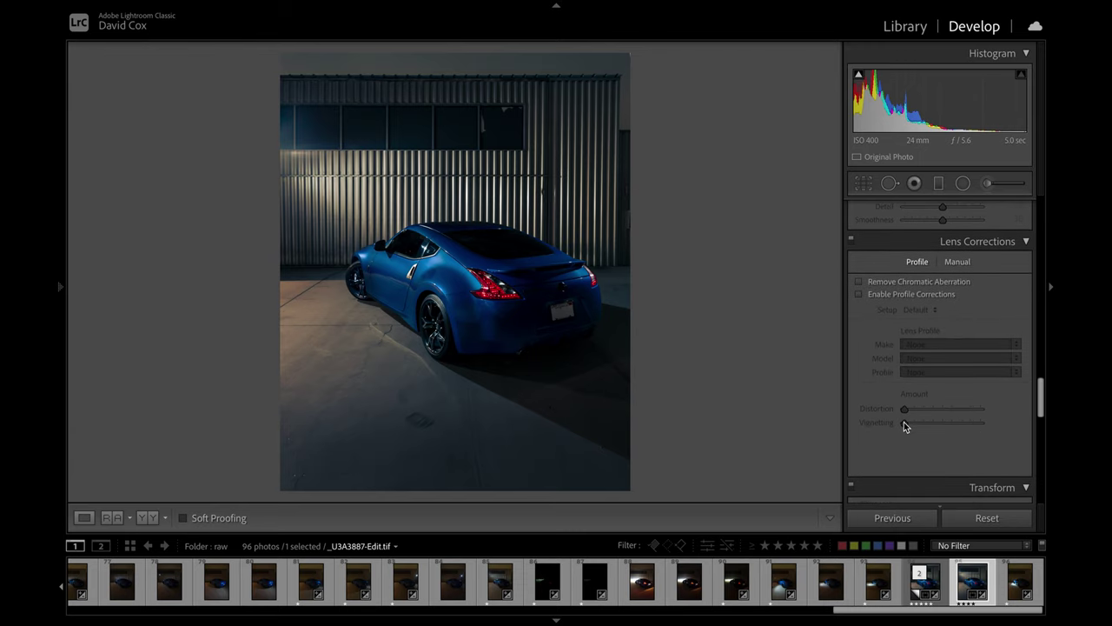
left_click(957, 263)
scroll(940, 379, "down", 5)
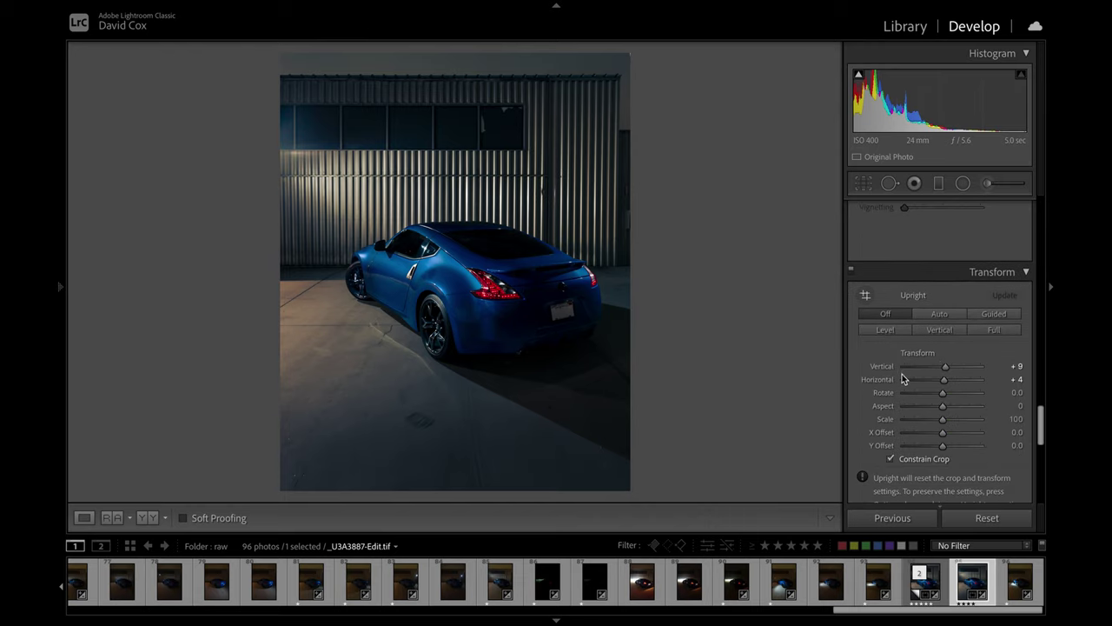
key("backslash")
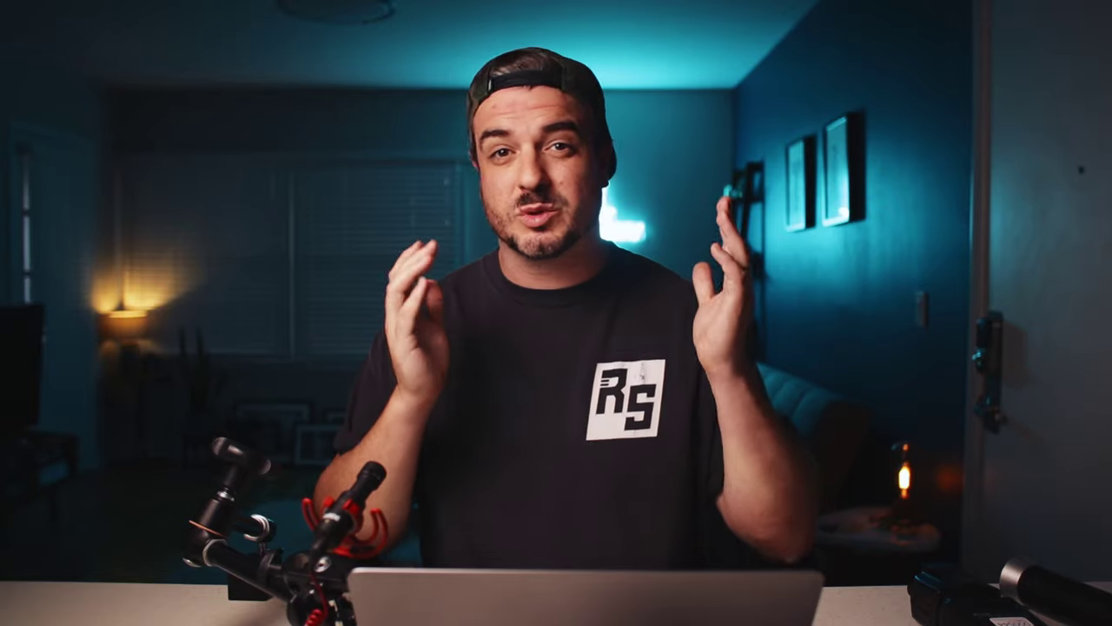